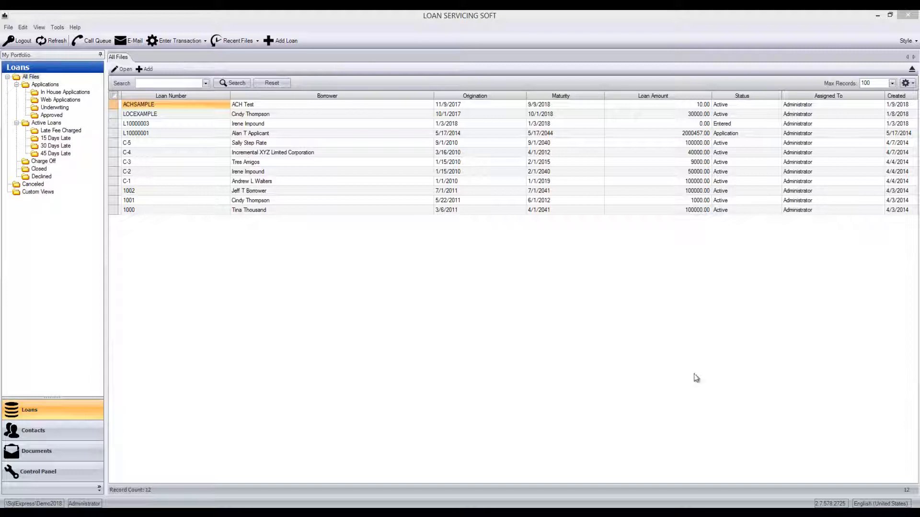
- Switch to DocuSign in the browser and open the Loan Agreement template for editing
mouse_move(116, 503)
click(165, 467)
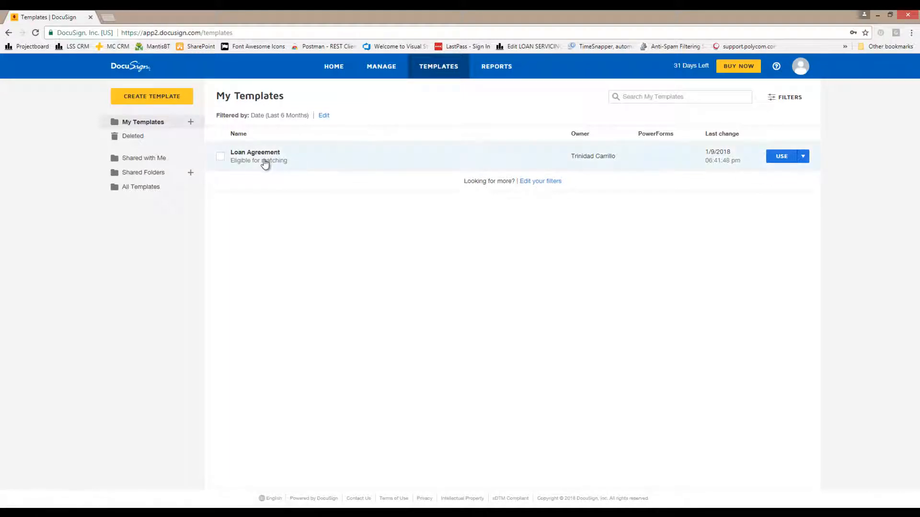
click(265, 165)
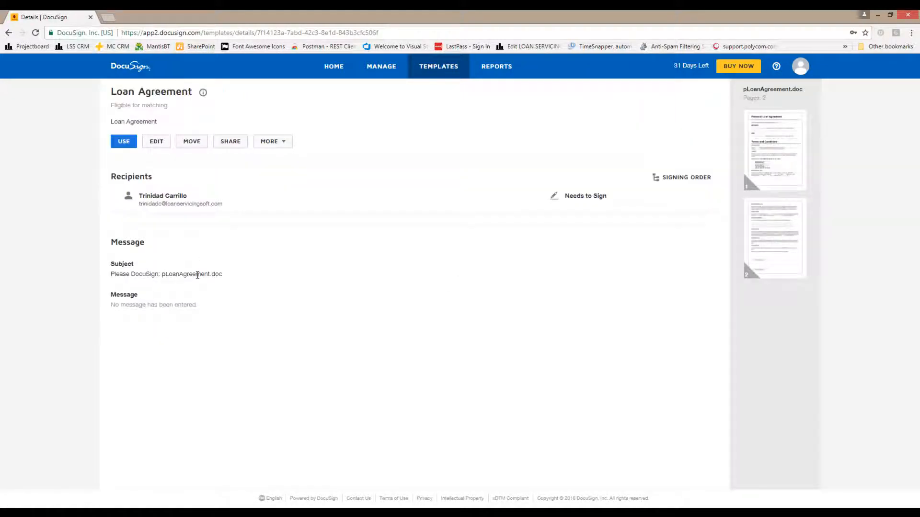
click(156, 143)
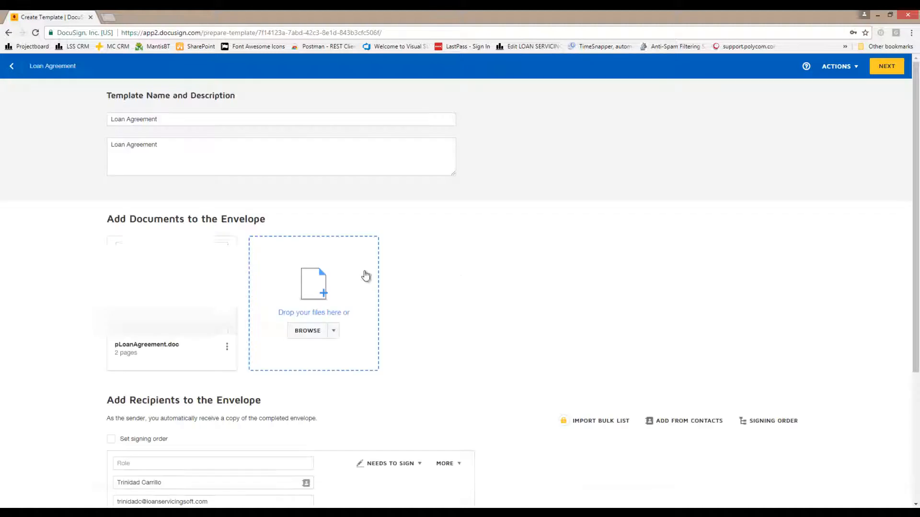
- Preview pLoanAgreement.doc, review its blank fields and signature lines on both pages, and leave the template editor
click(165, 292)
scroll(416, 320, down, 4)
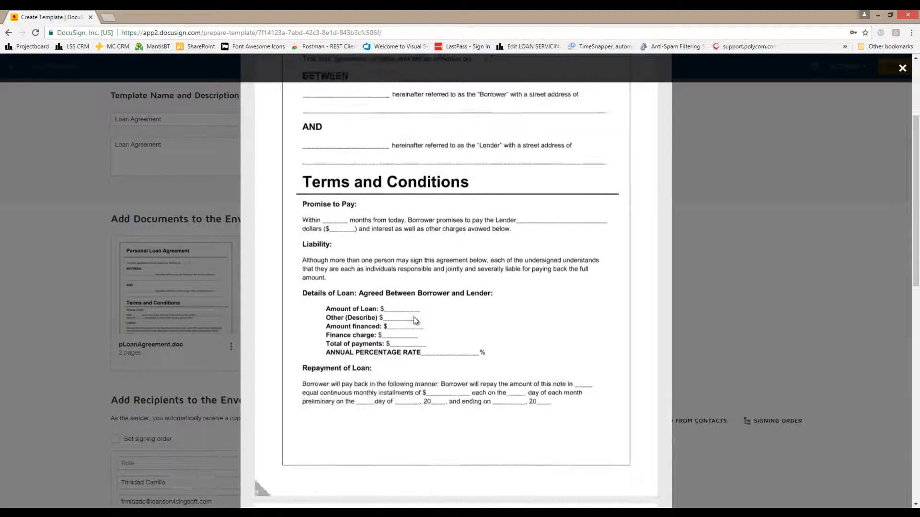
scroll(414, 318, down, 10)
scroll(407, 318, up, 6)
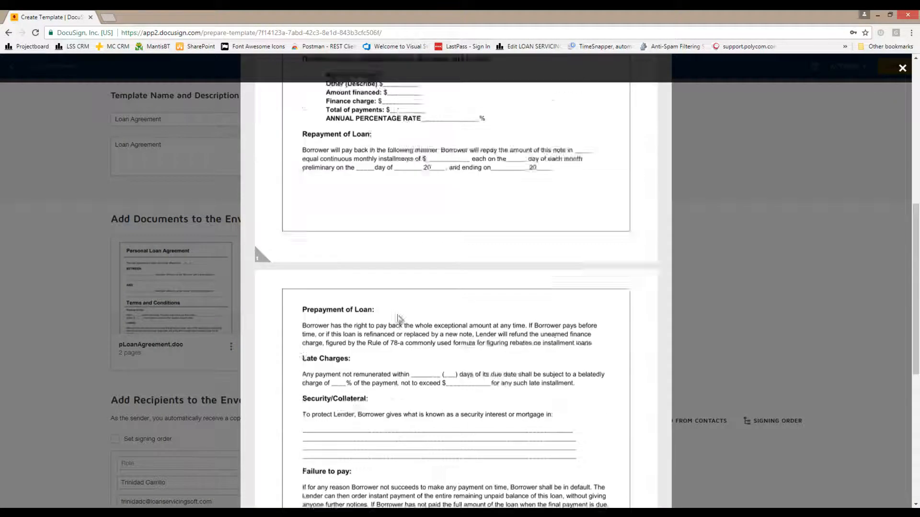
scroll(399, 319, up, 6)
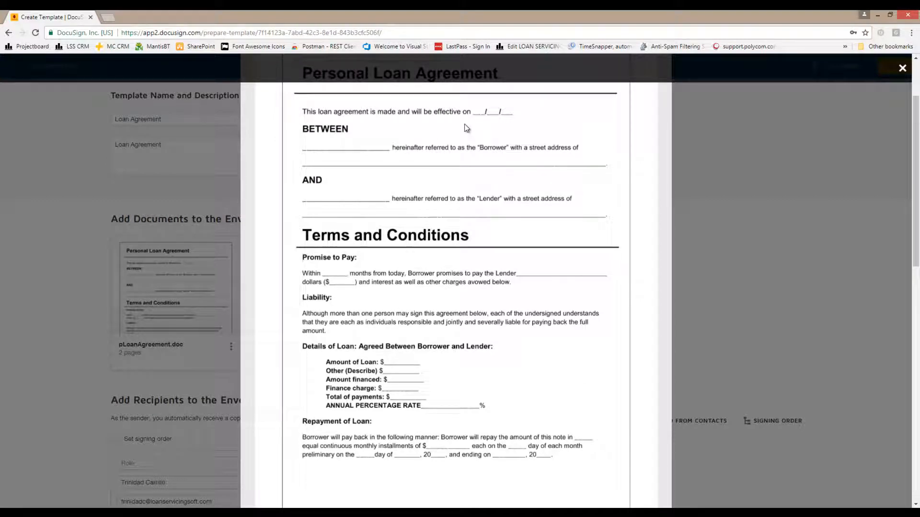
scroll(472, 123, up, 1)
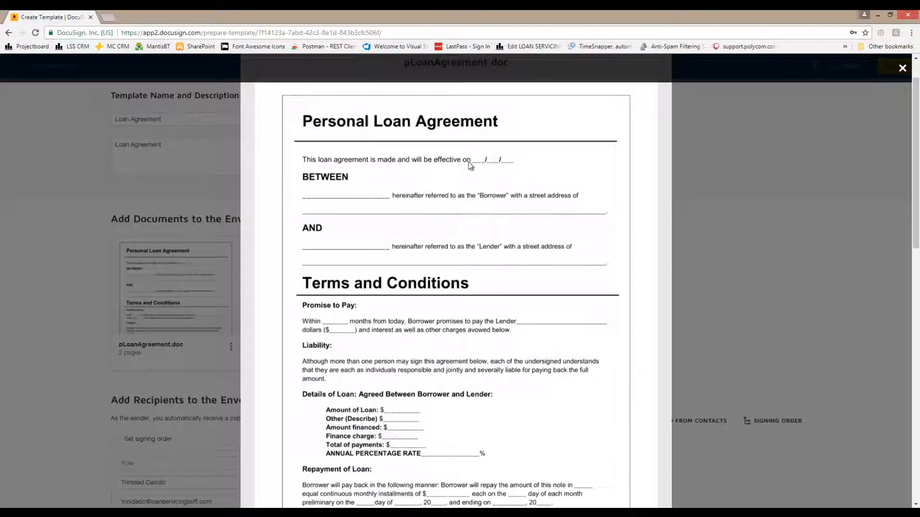
scroll(415, 209, down, 7)
scroll(415, 236, down, 6)
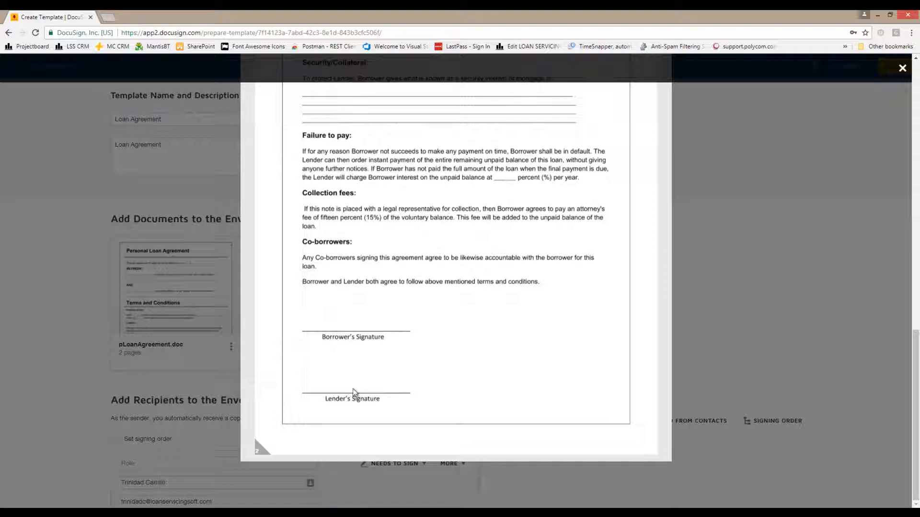
click(902, 67)
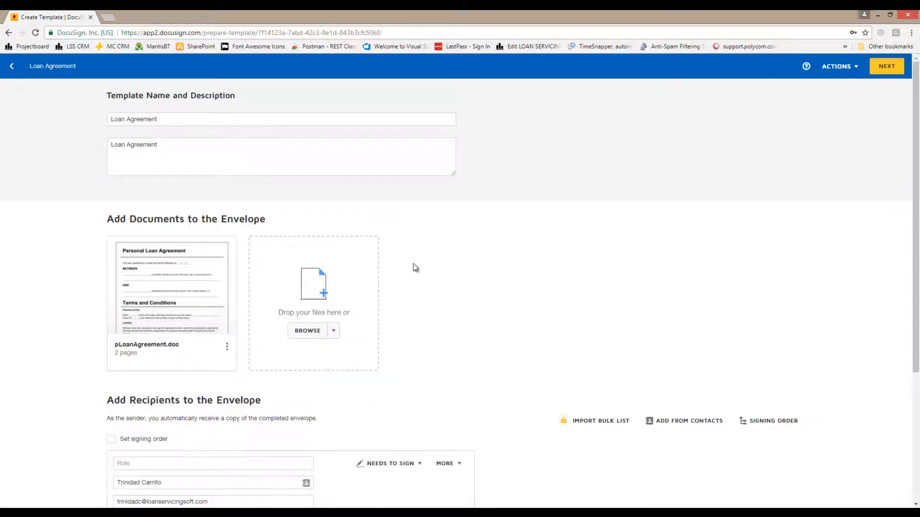
click(11, 67)
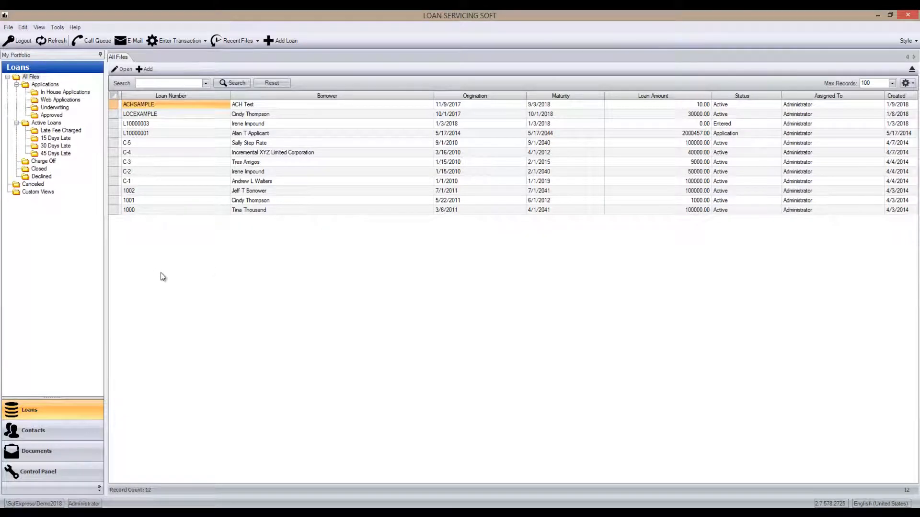
- In Loan Servicing Soft, turn on Enable Docusign in the general system settings
click(79, 469)
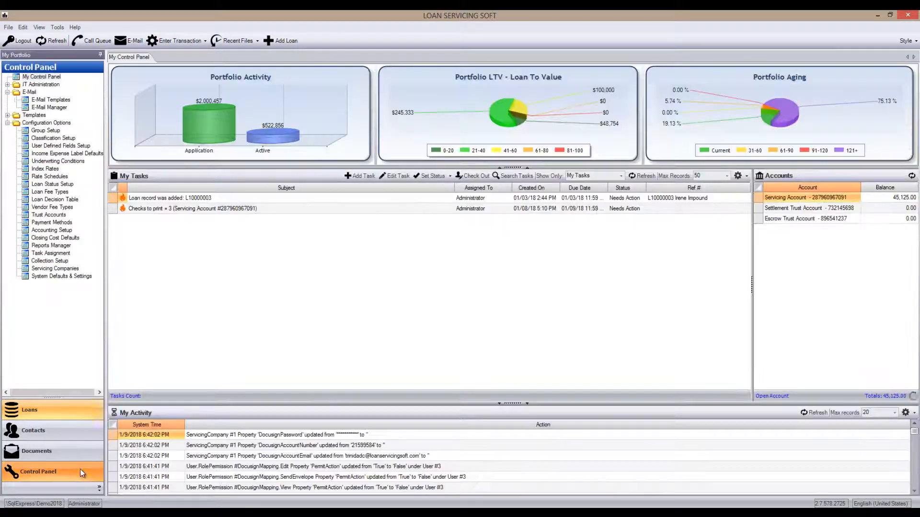
click(54, 276)
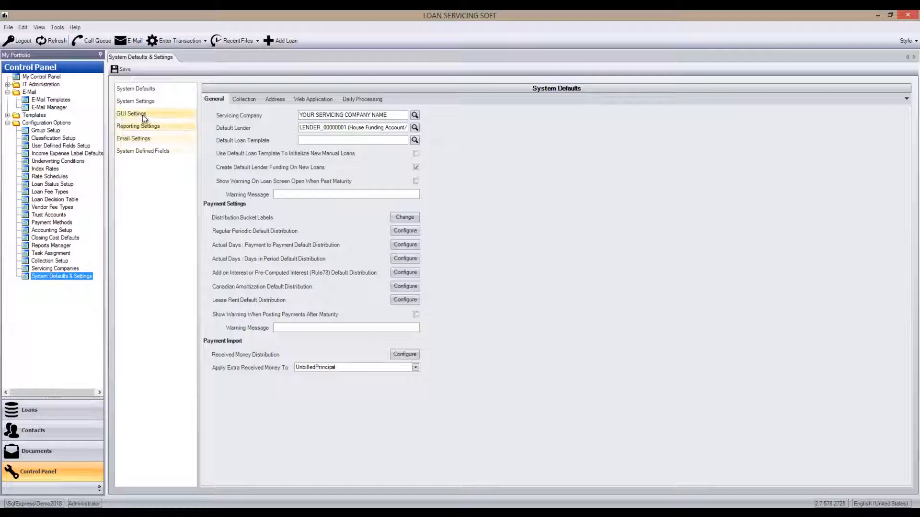
click(146, 102)
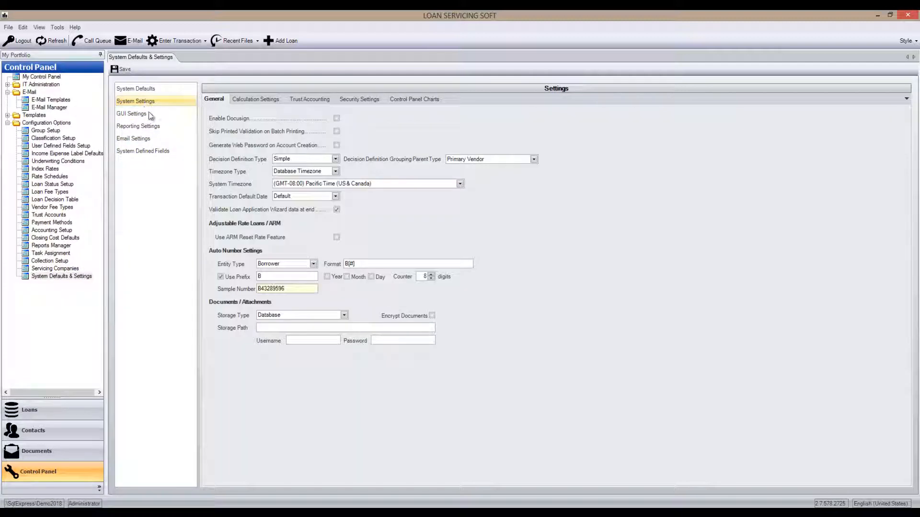
click(337, 119)
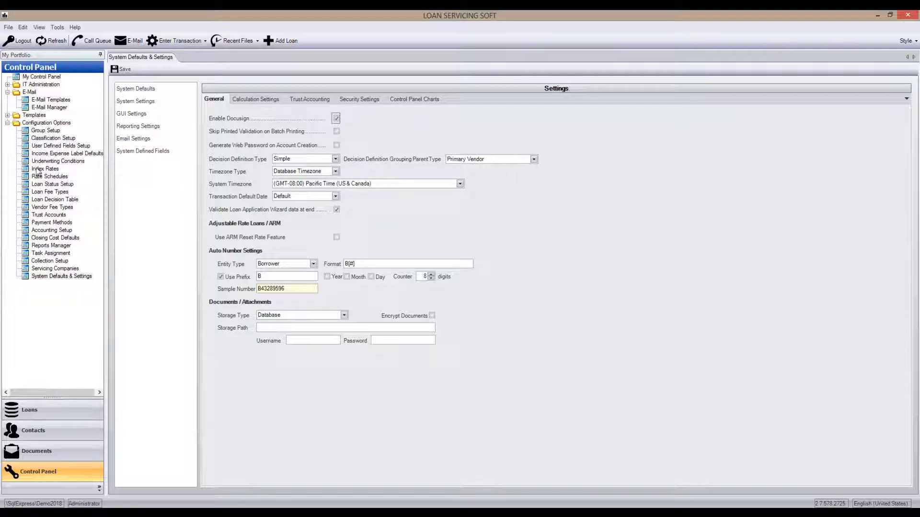
- Open the group permissions in the security section of IT Administration
click(7, 85)
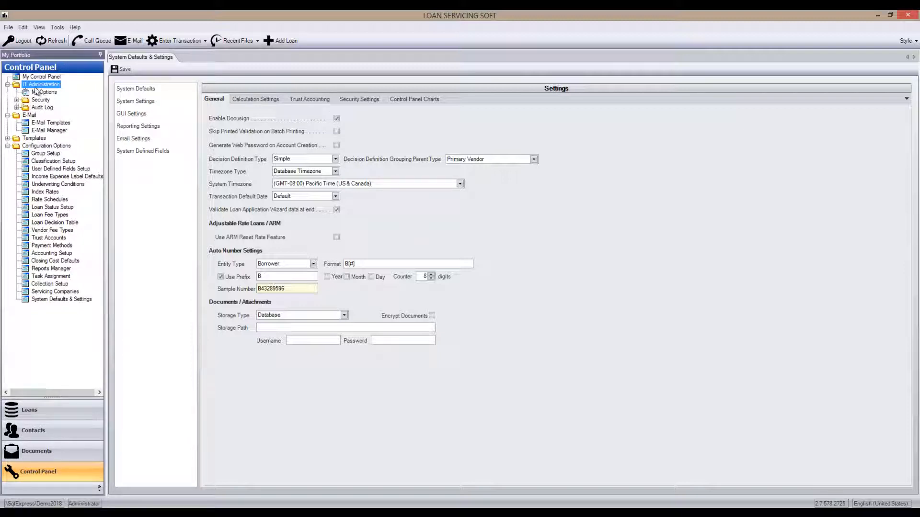
double_click(23, 100)
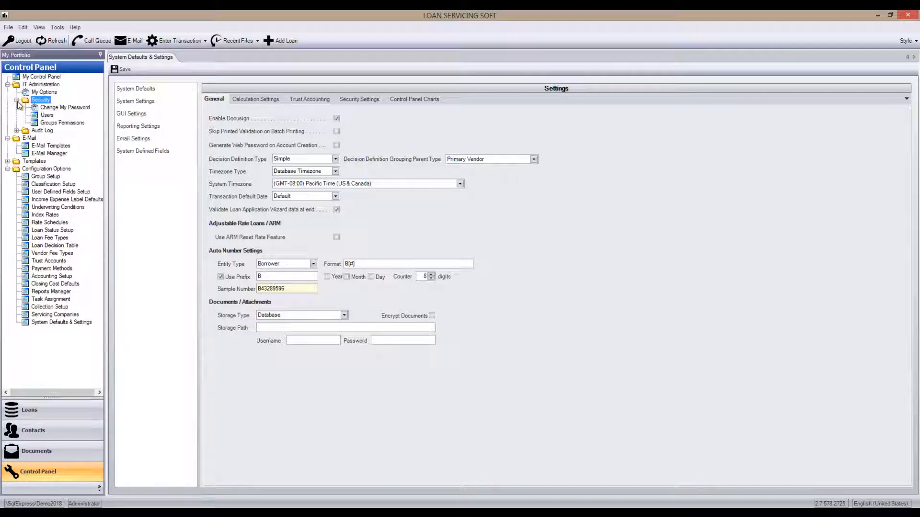
click(50, 116)
click(424, 277)
click(457, 275)
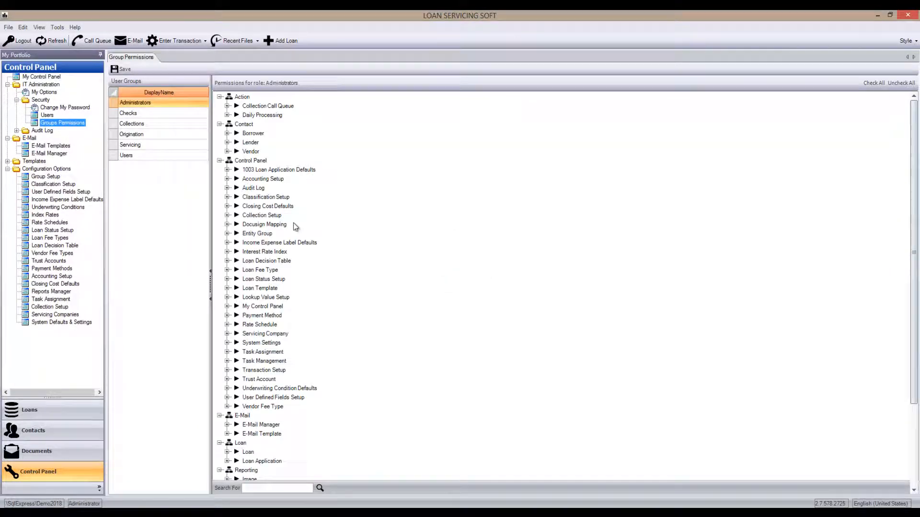
- Grant the Administrators group the Edit, Send Envelope and View permissions for Docusign Mapping and save them
click(227, 225)
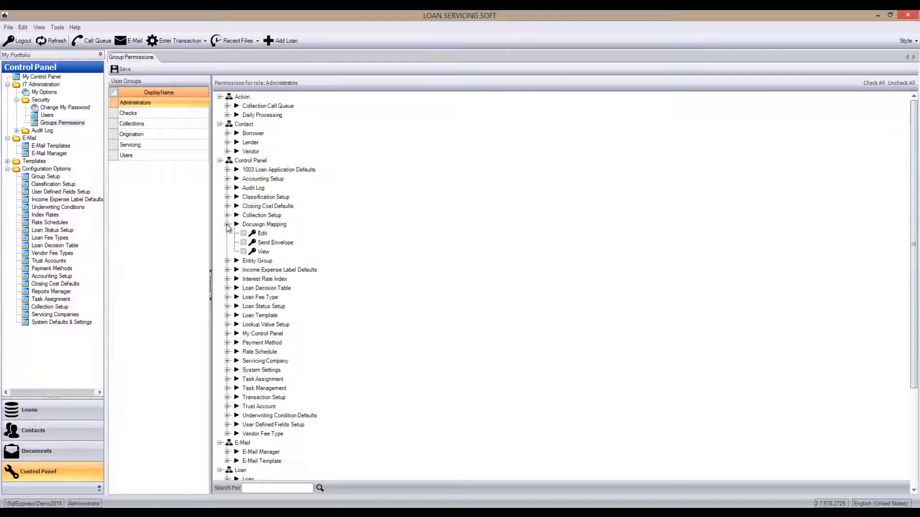
click(243, 233)
click(243, 242)
click(243, 252)
click(127, 72)
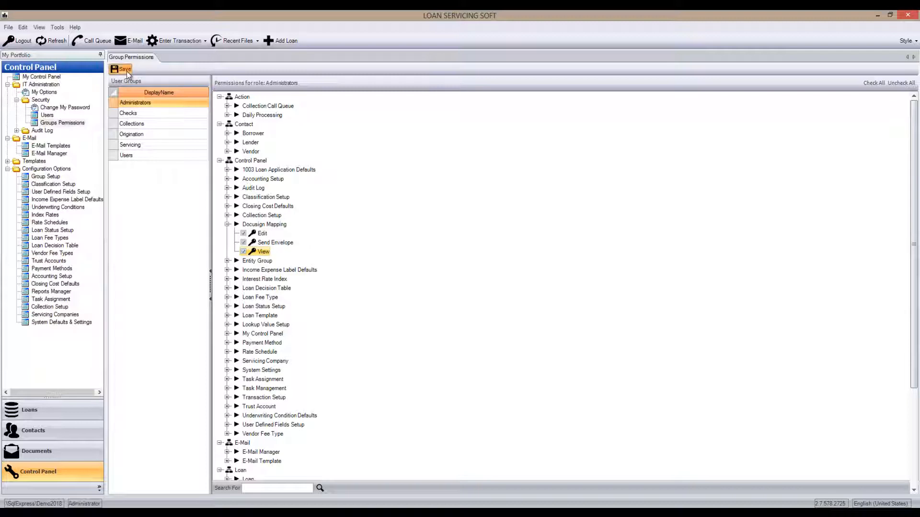
- Log out and log back in to the Demo200 connection by entering the account password
click(24, 41)
text(admin)
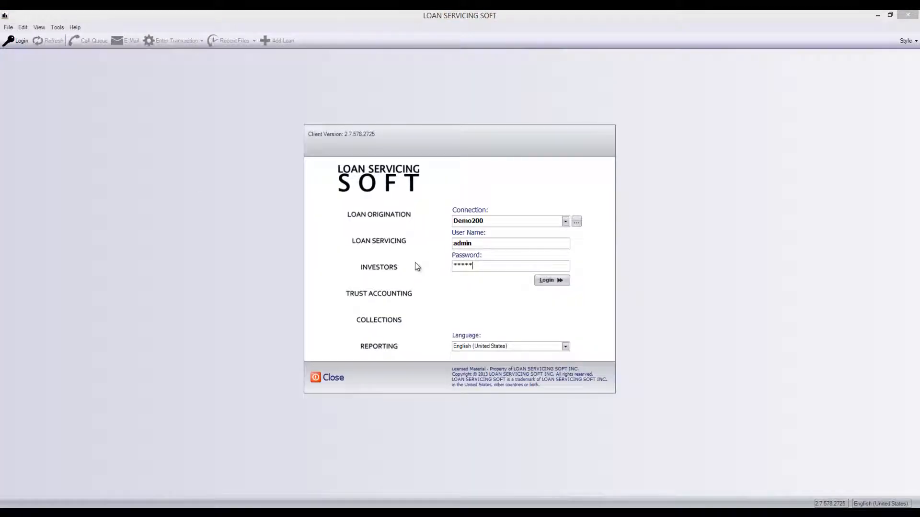
key(Return)
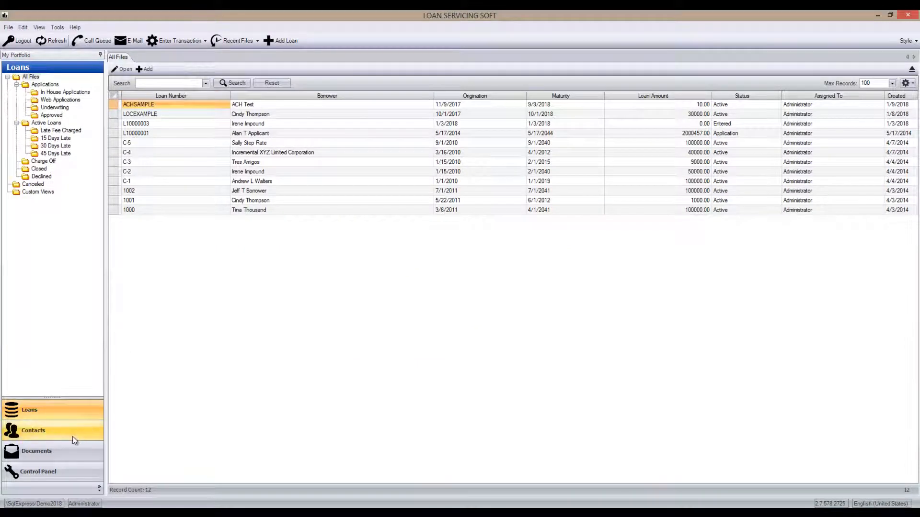
- Open the servicing company's record from the configuration options and display its E-Sign settings
click(79, 468)
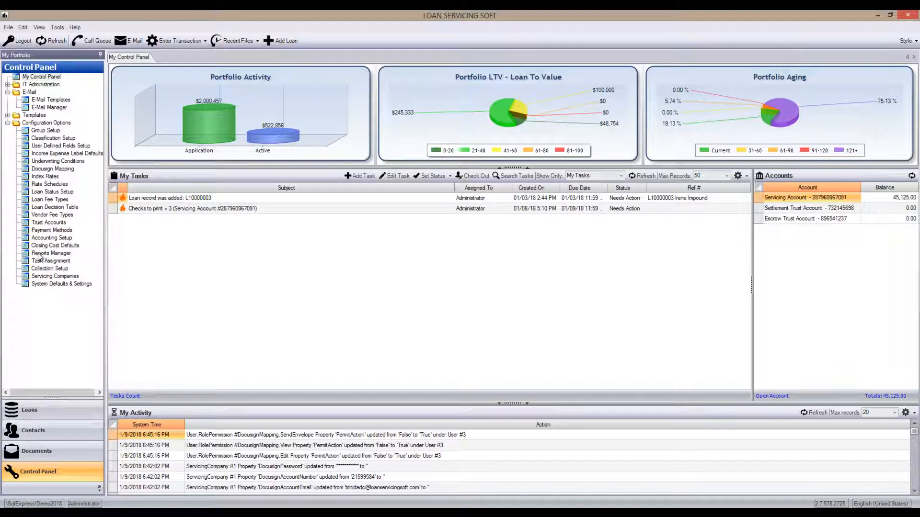
click(60, 278)
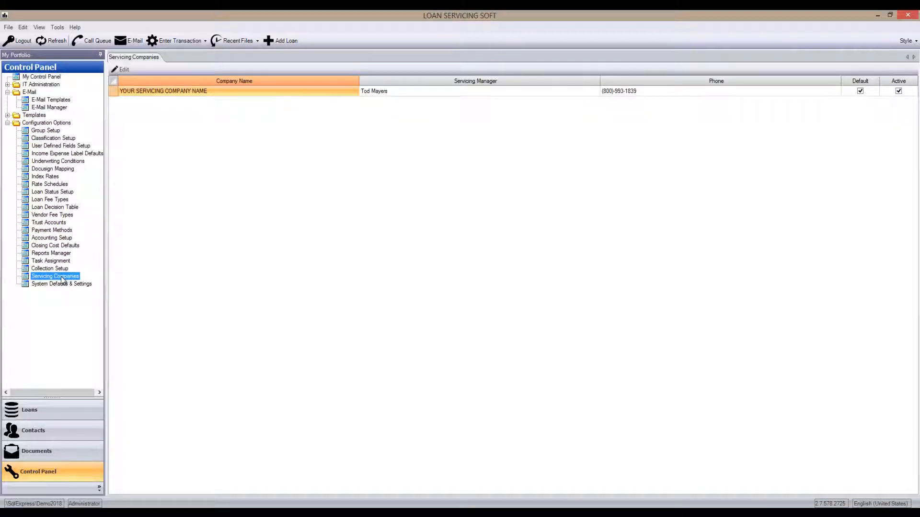
double_click(188, 92)
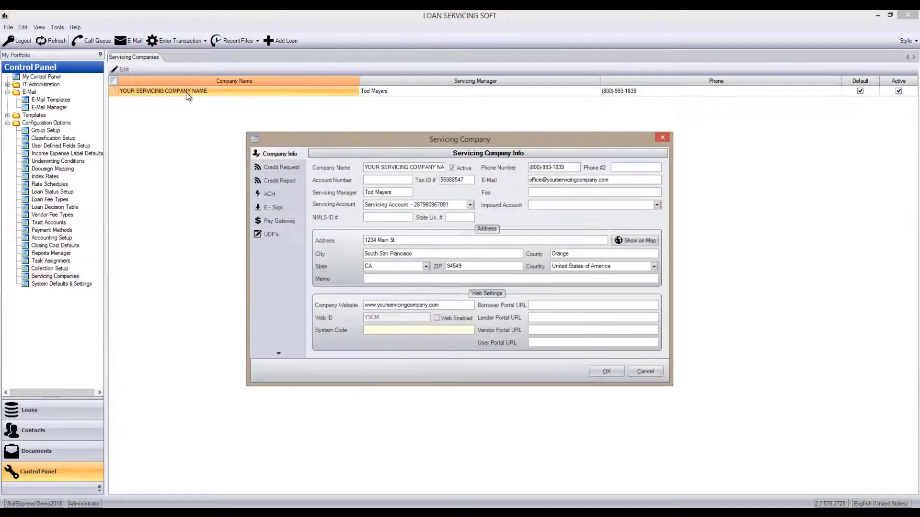
click(282, 209)
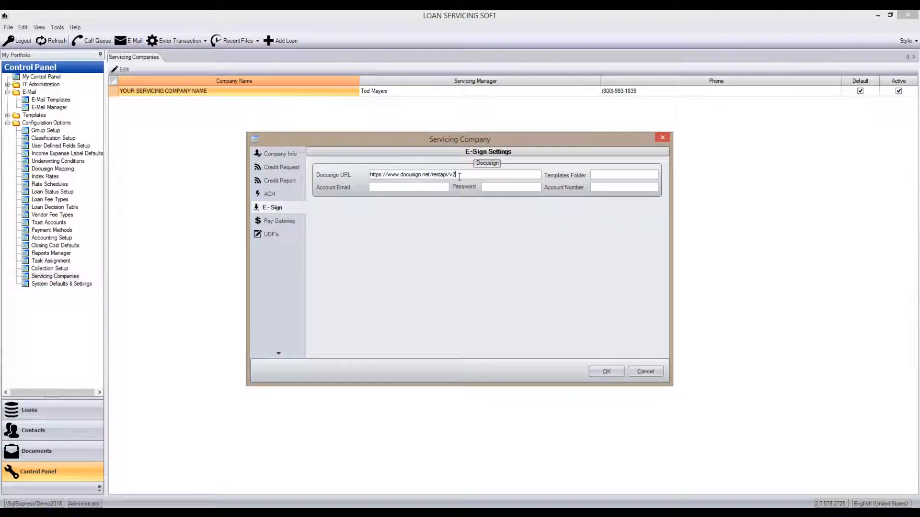
- Enter the DocuSign account email and account password in the servicing company's E-Sign settings
drag(470, 175, 360, 185)
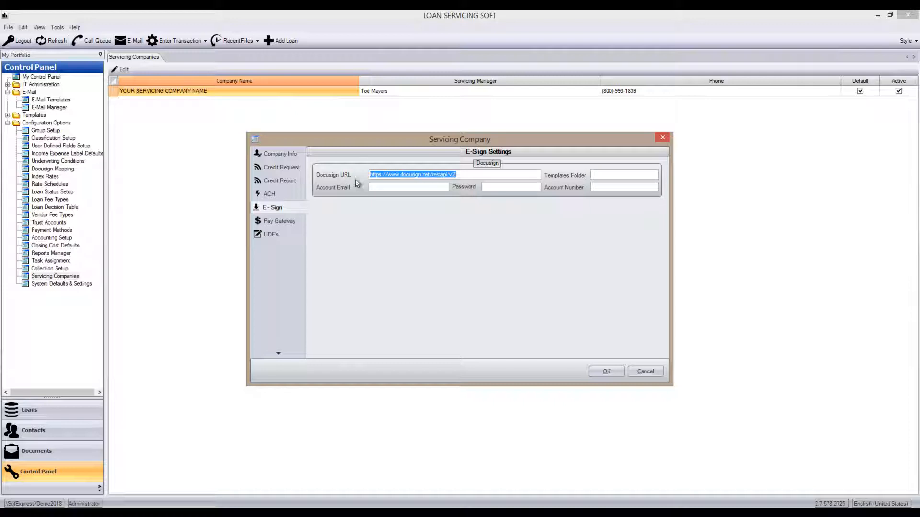
click(384, 186)
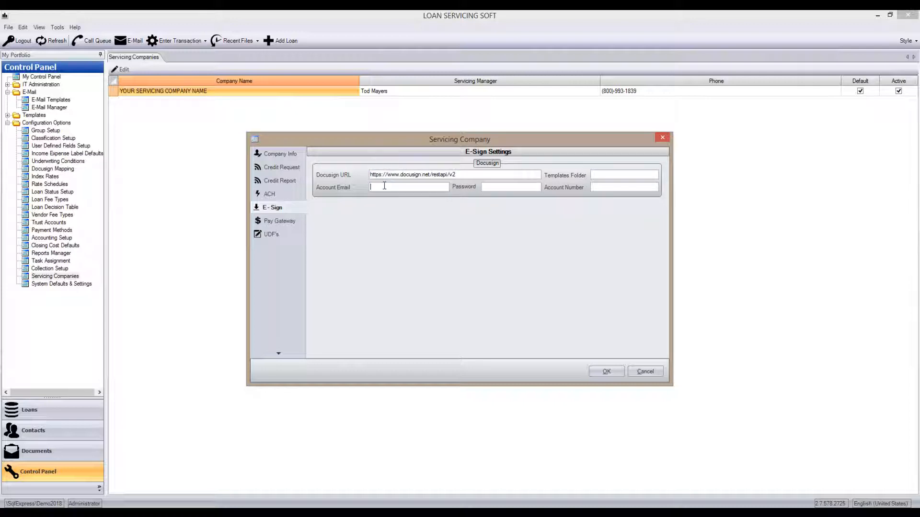
text(****)
- Copy the account number from the DocuSign profile into the E-Sign Account Number field and save the servicing company
click(593, 188)
mouse_move(175, 513)
click(191, 479)
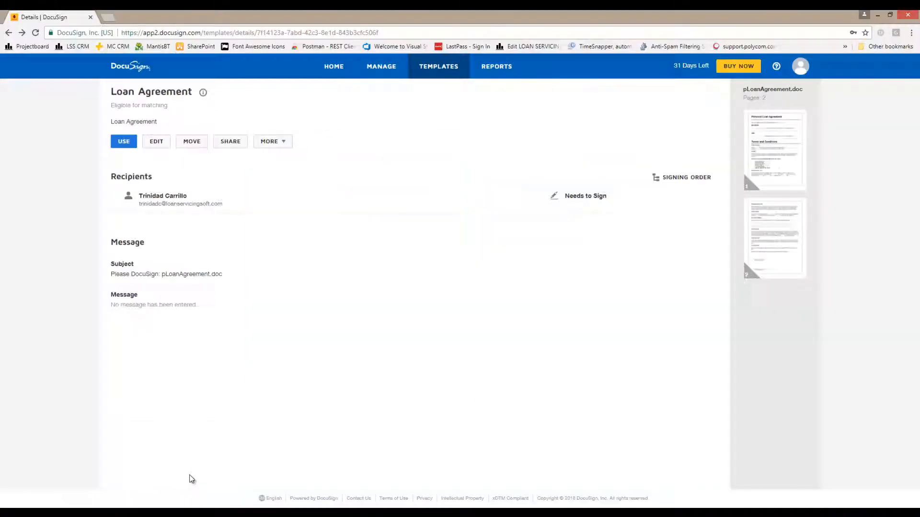
click(795, 71)
drag(748, 119, 716, 116)
key(ctrl+c)
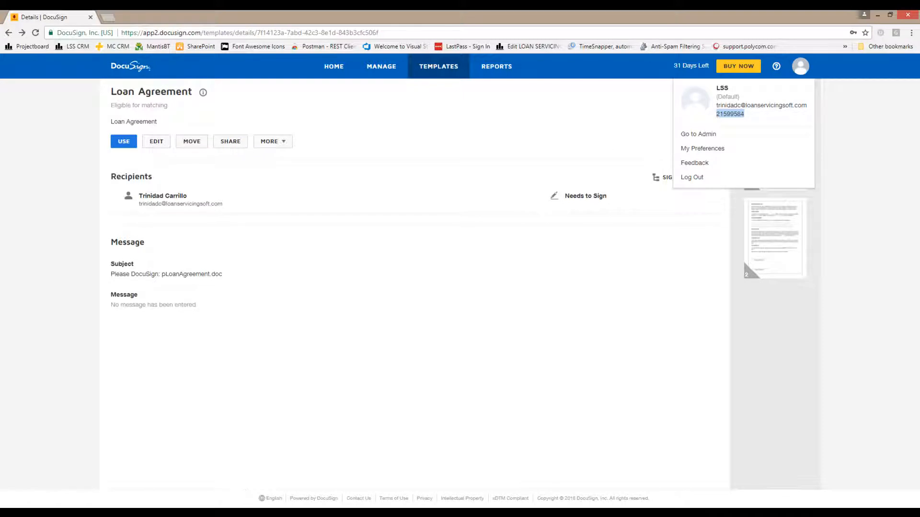
click(349, 510)
click(607, 187)
key(ctrl+v)
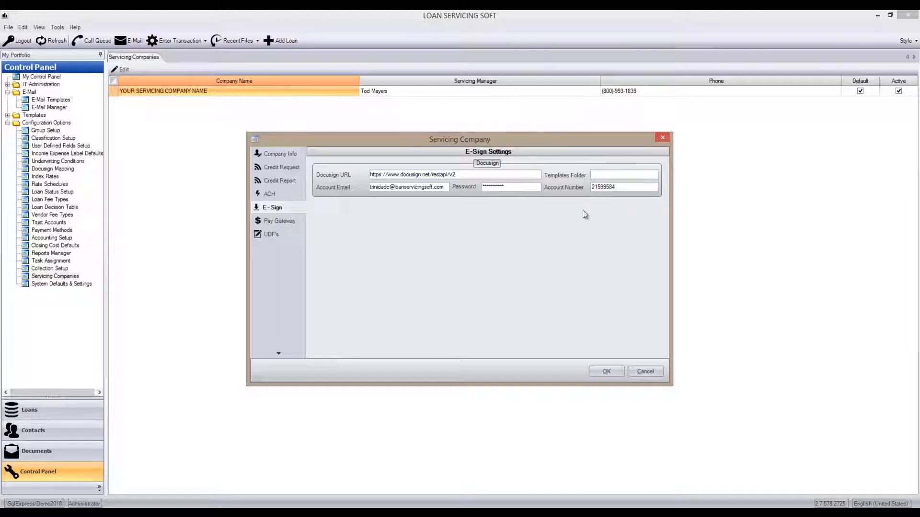
click(599, 371)
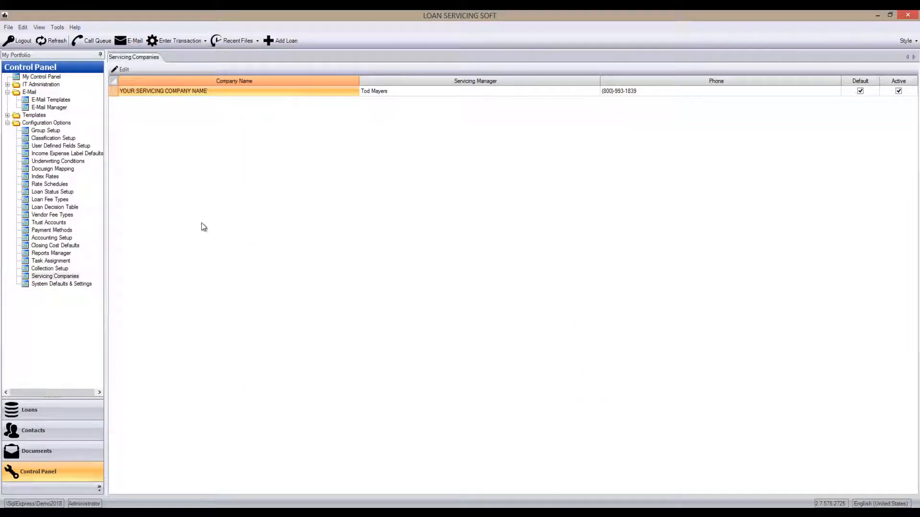
- Reopen the servicing company's E-Sign settings, check the Templates Folder field, and close the record
double_click(215, 91)
click(264, 209)
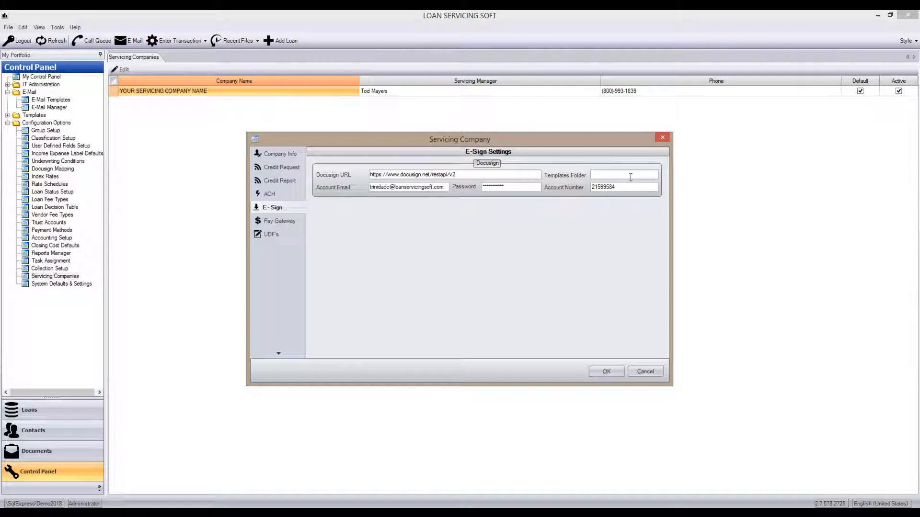
click(608, 376)
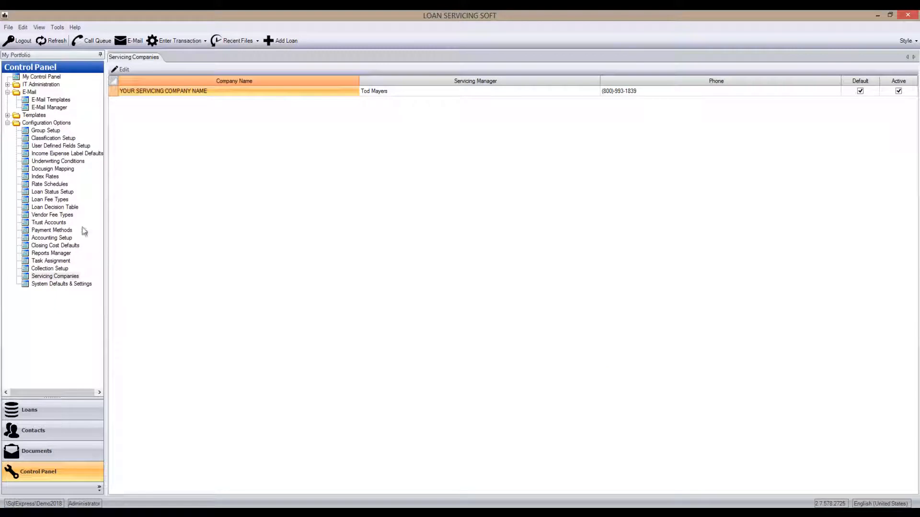
- Open Docusign Mapping in the configuration options and test the connection to the DocuSign account
click(51, 170)
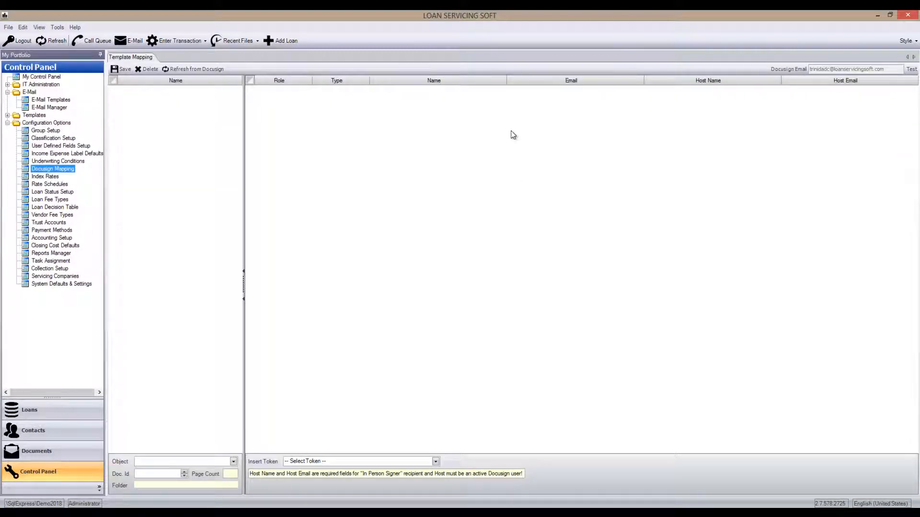
click(911, 70)
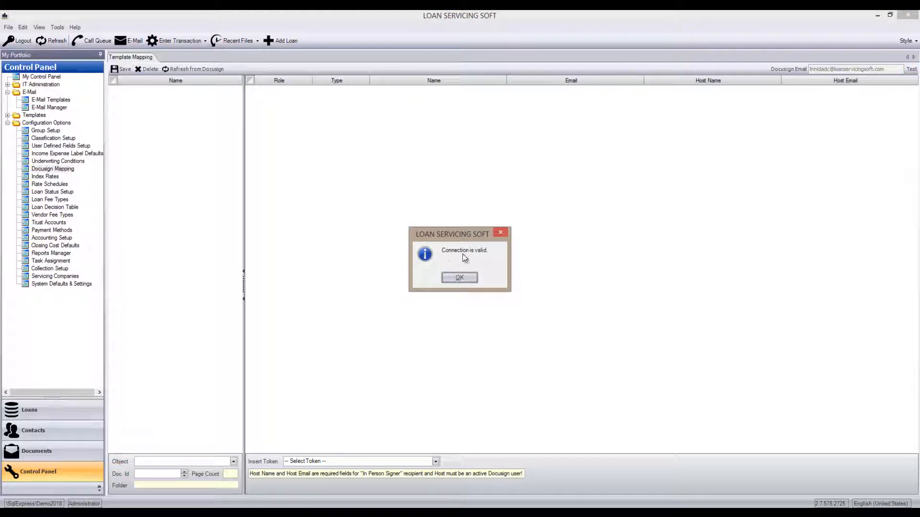
- Refresh the template mapping from DocuSign to load the Loan Agreement template
click(471, 277)
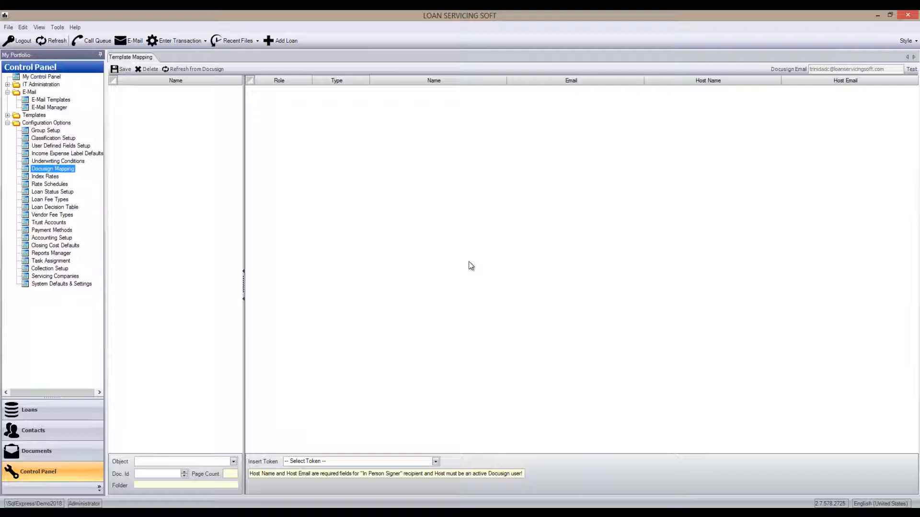
click(206, 71)
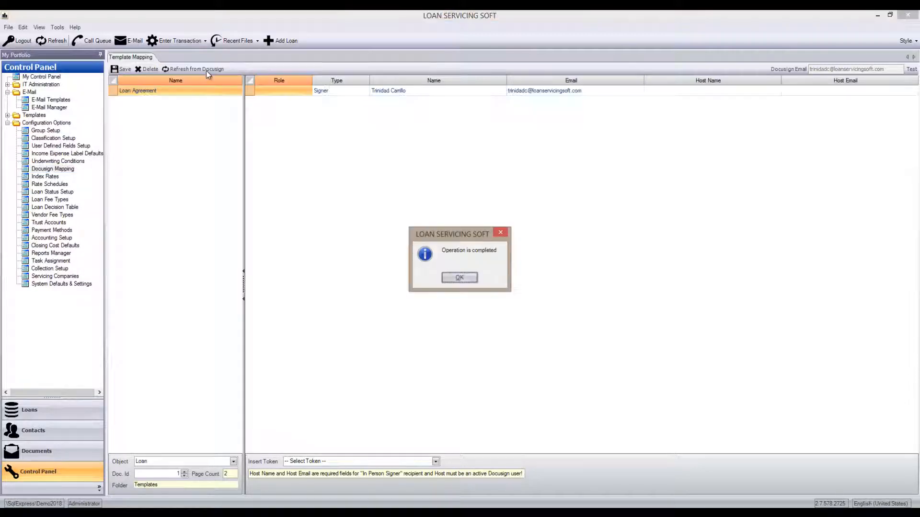
click(460, 278)
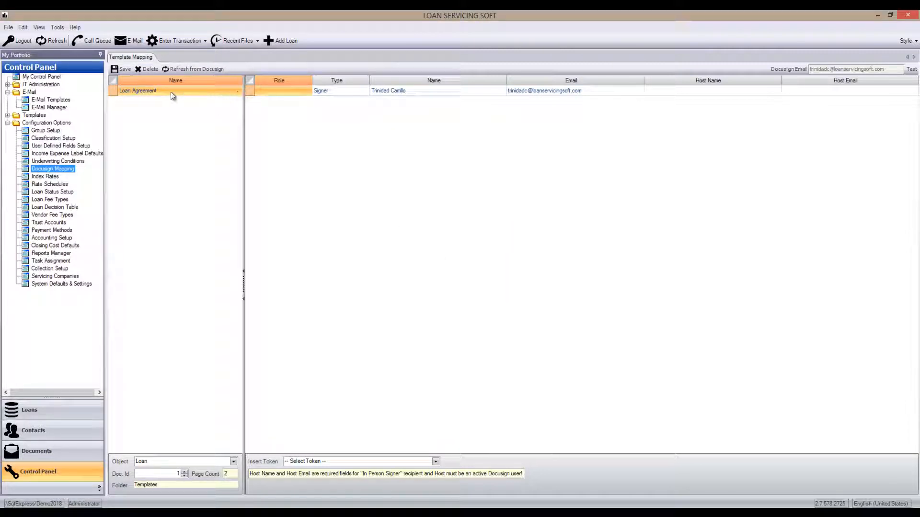
- Examine the Loan Agreement signer's role, name, email and host fields and the list of tokens available for insertion
click(282, 94)
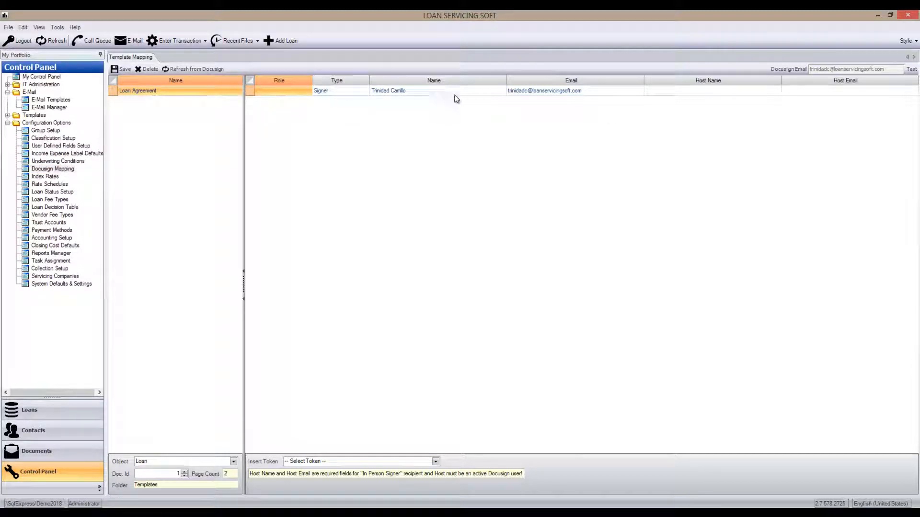
click(476, 93)
click(547, 91)
click(548, 92)
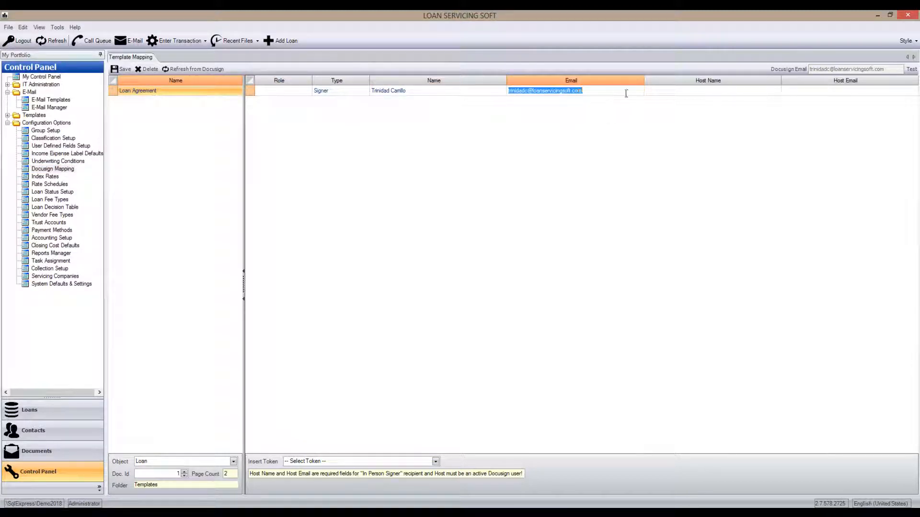
click(695, 92)
click(597, 95)
click(597, 95)
click(436, 462)
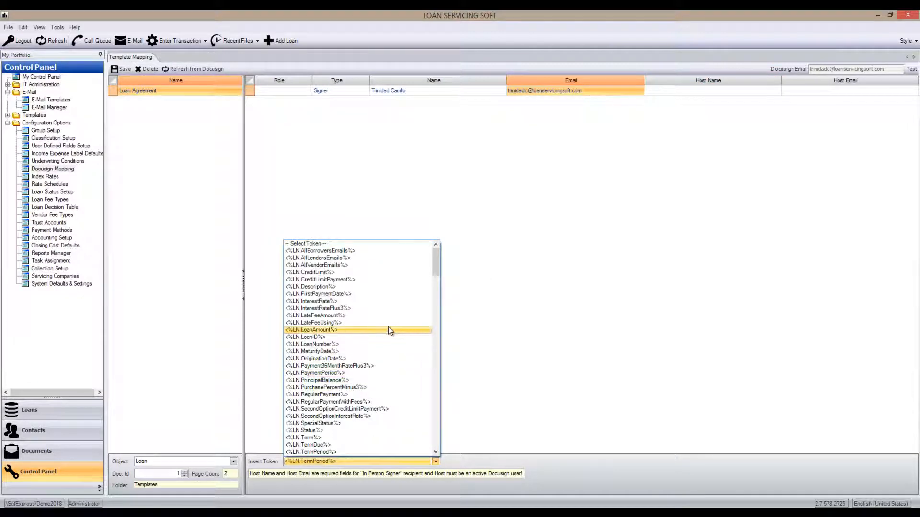
mouse_move(438, 261)
mouse_down()
mouse_move(438, 330)
mouse_move(445, 262)
mouse_up()
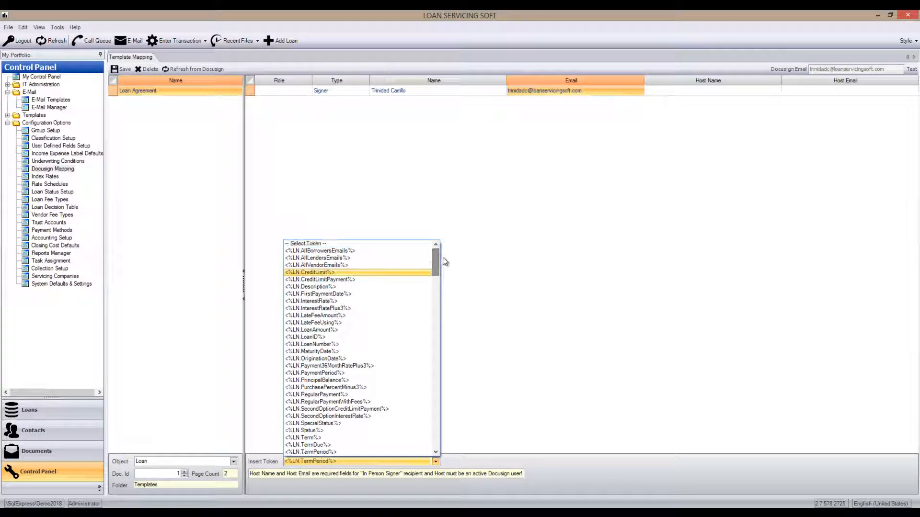
- Clear the Loan Agreement signer's Name field and browse the primary borrower and co-borrower tokens
click(419, 89)
click(418, 89)
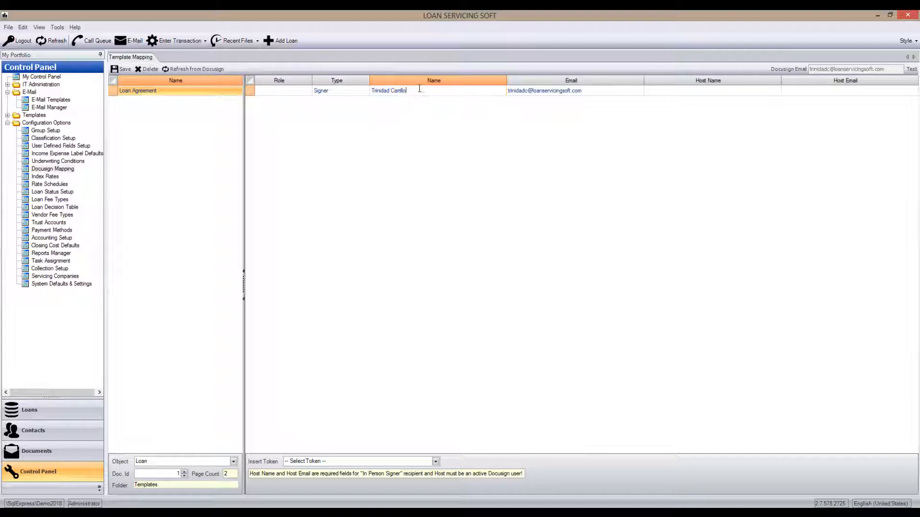
key(Delete)
click(435, 461)
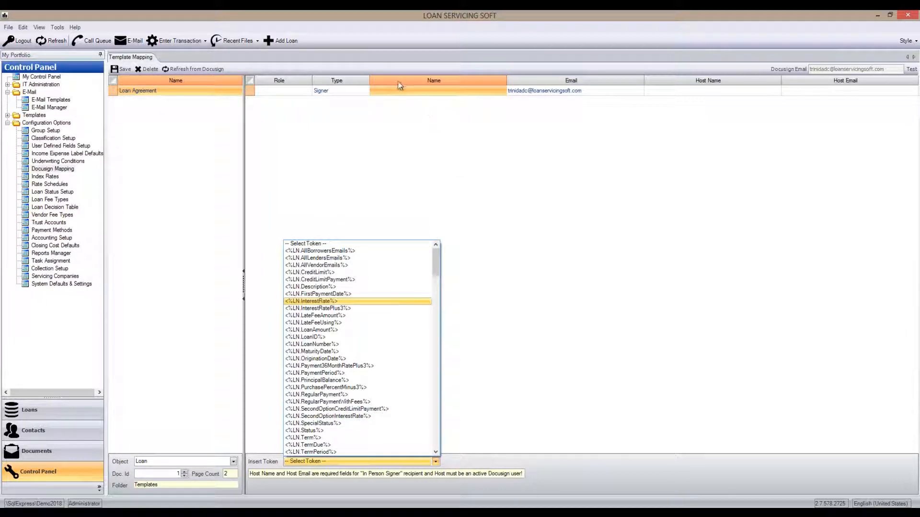
drag(433, 265, 435, 312)
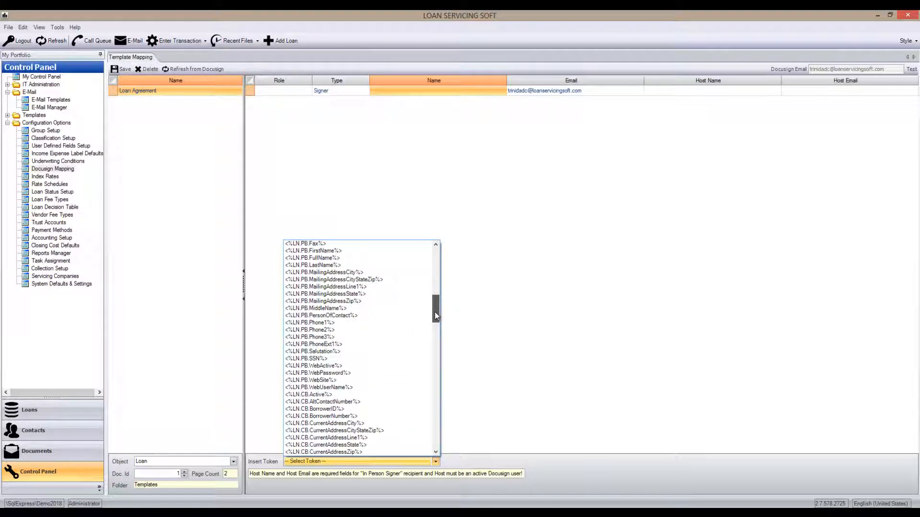
drag(435, 312, 436, 326)
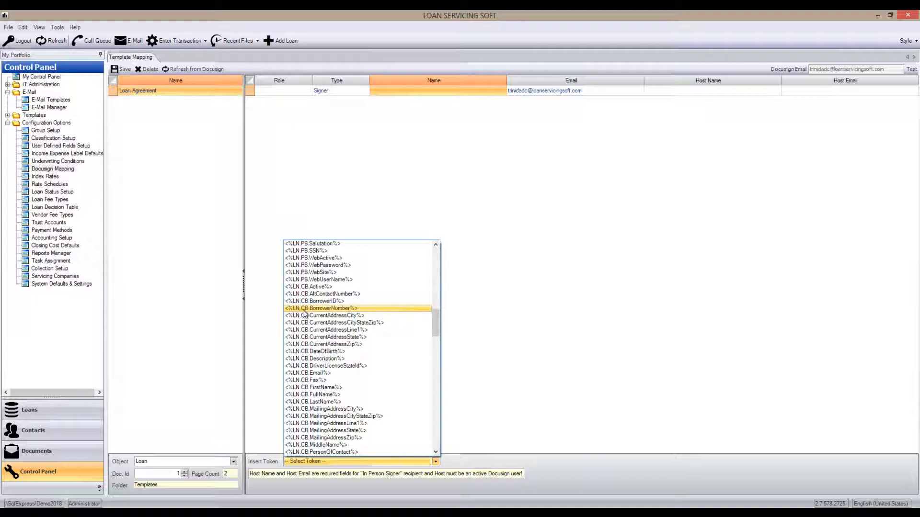
drag(435, 319, 436, 258)
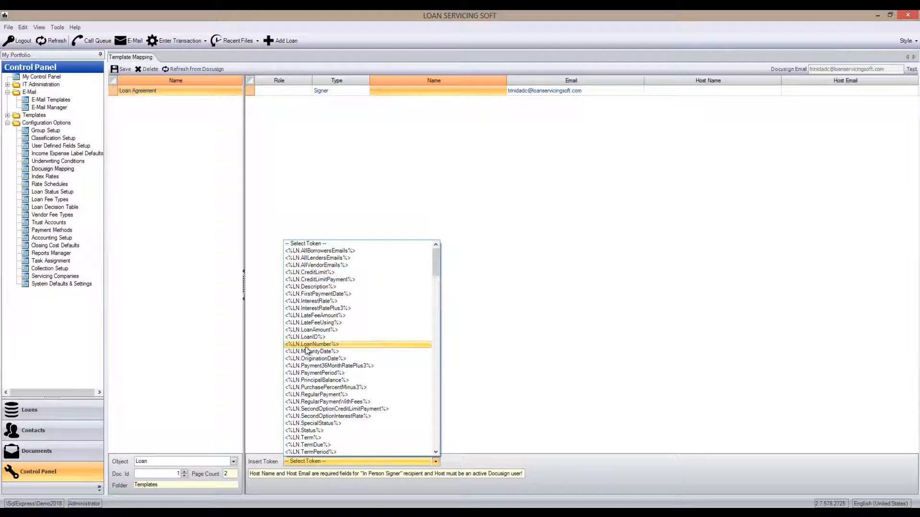
drag(435, 268, 436, 300)
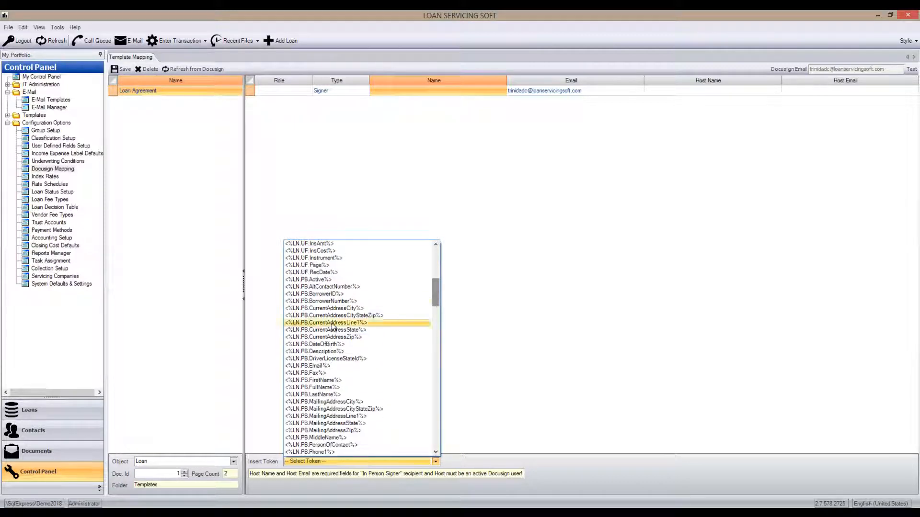
mouse_move(434, 299)
mouse_down()
mouse_move(434, 308)
mouse_move(434, 298)
mouse_up()
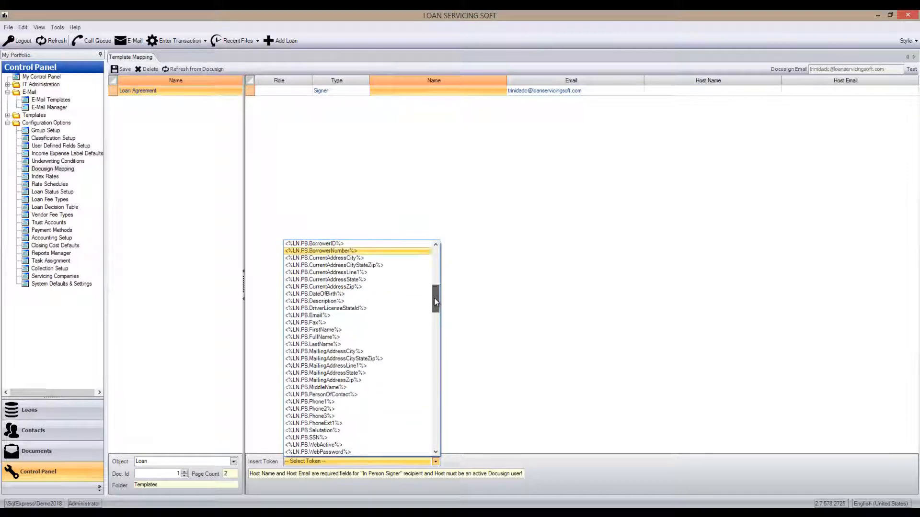
- Insert the token <%LN.PL.FullName%> into the Loan Agreement signer's Name field
click(397, 95)
click(435, 461)
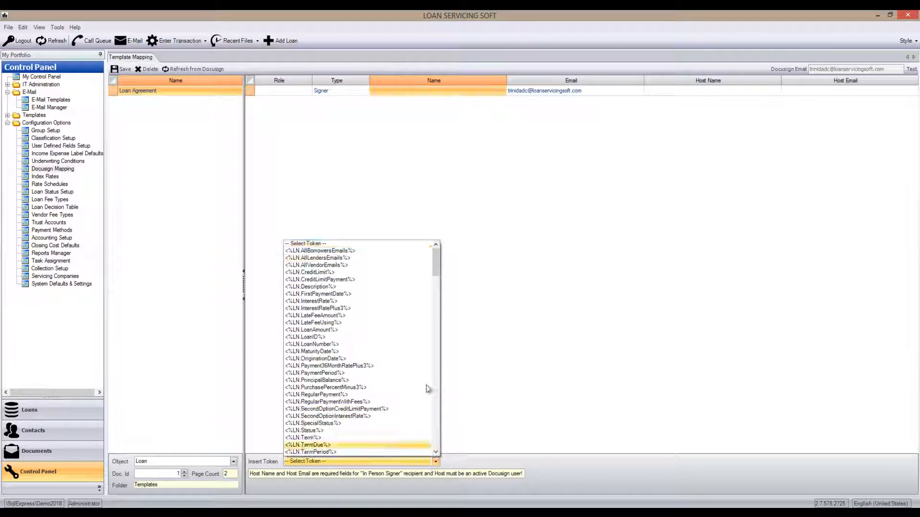
drag(435, 265, 422, 364)
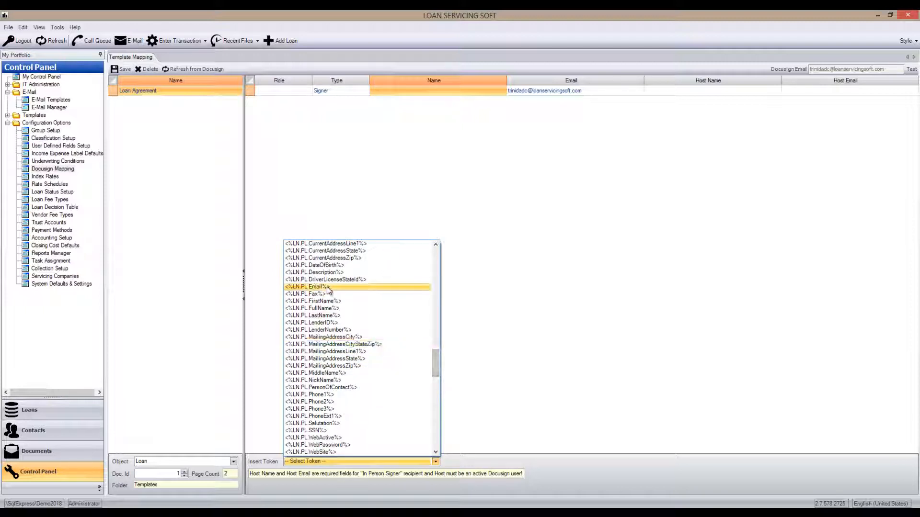
click(313, 308)
click(422, 90)
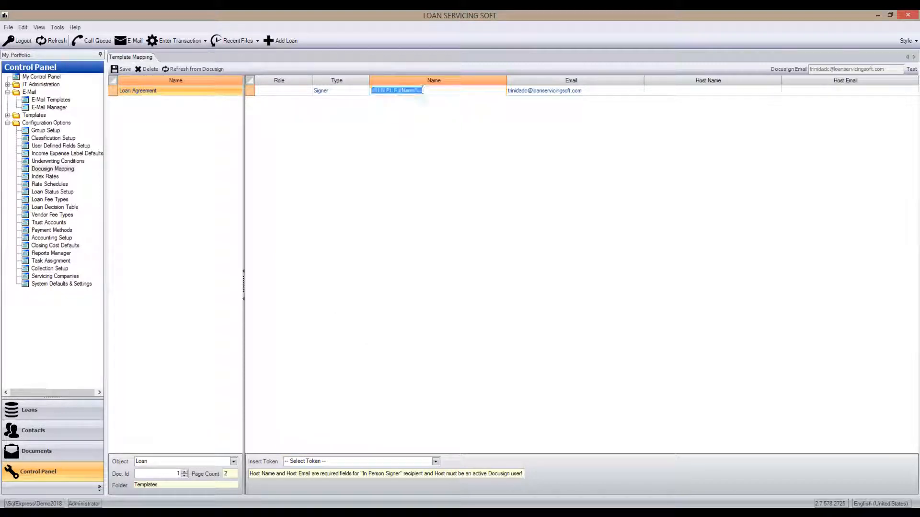
click(419, 92)
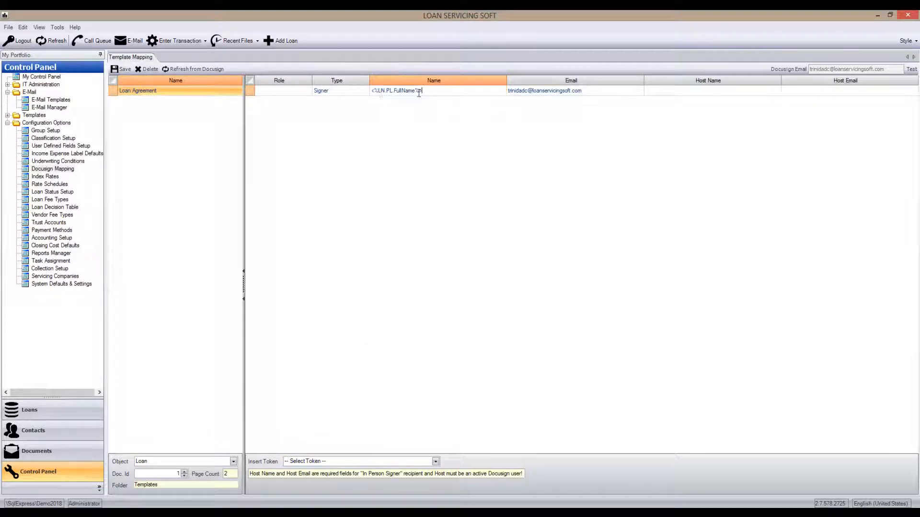
- Replace the Loan Agreement signer's email with the token <%LN.PL.Email%>
click(597, 90)
drag(588, 90, 487, 93)
key(Delete)
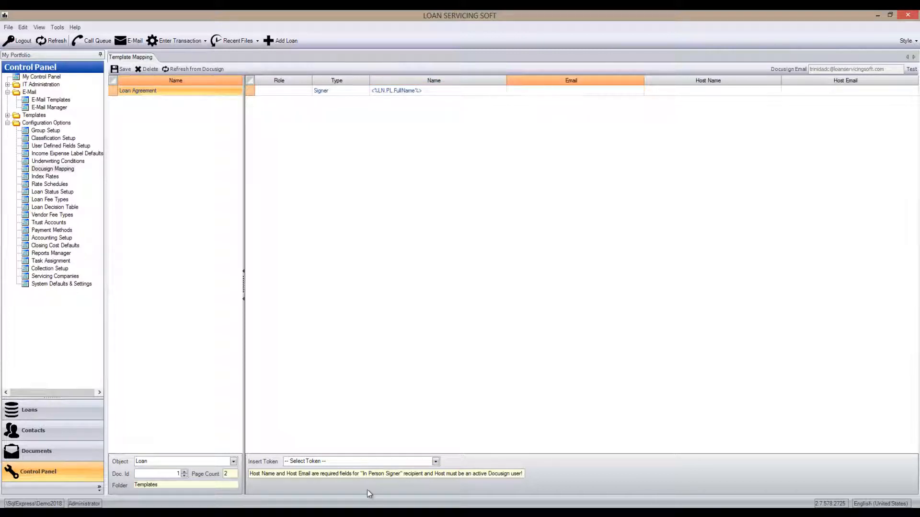
click(436, 461)
drag(437, 267, 434, 371)
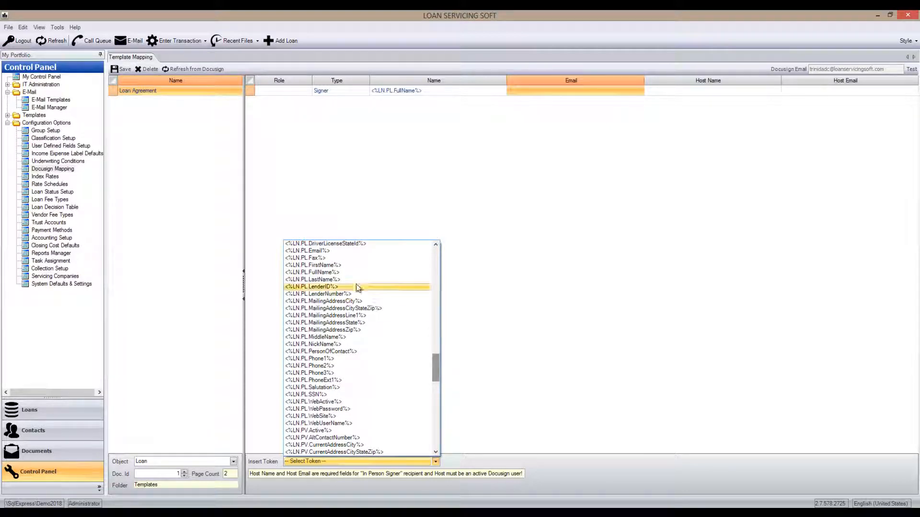
click(316, 251)
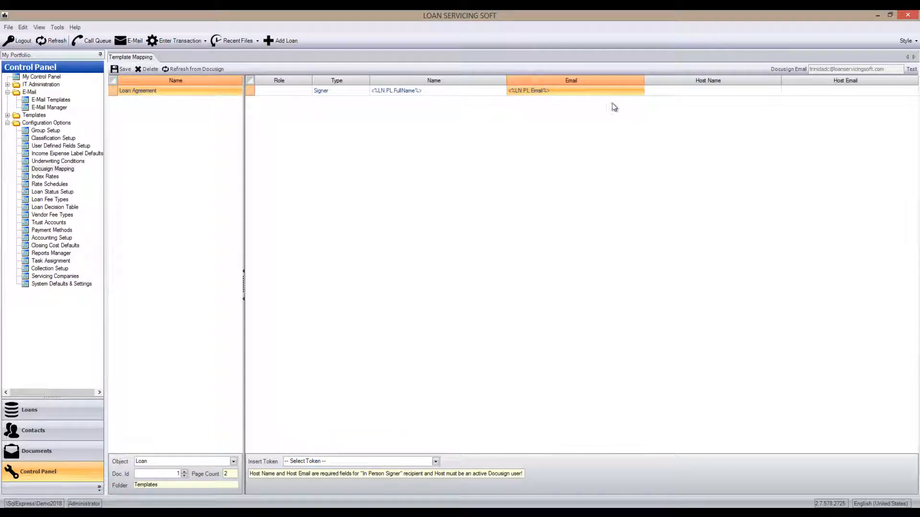
- Check the Host Name and Host Email fields, leave them empty, and save the template mapping
click(659, 90)
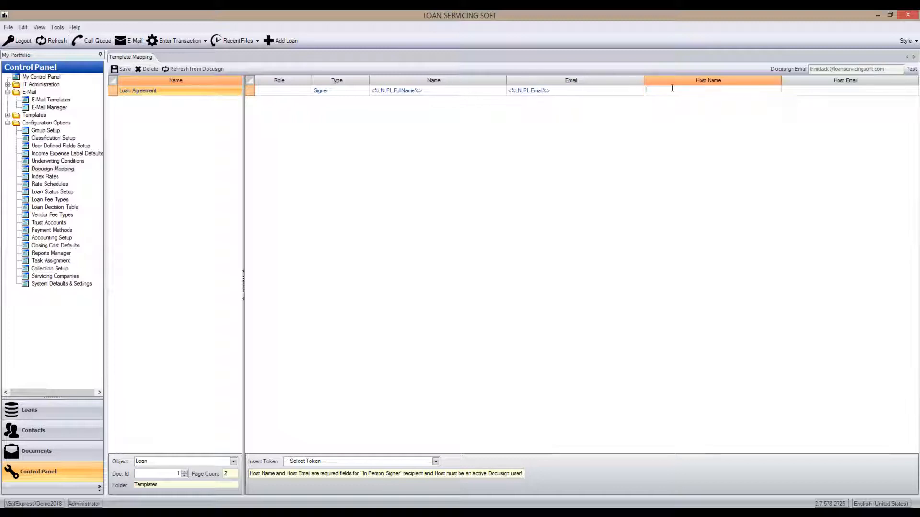
click(842, 92)
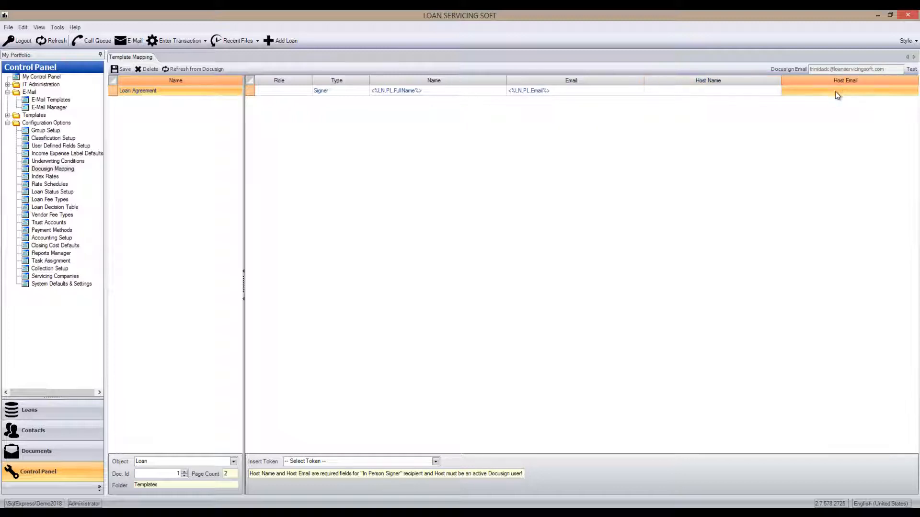
click(760, 93)
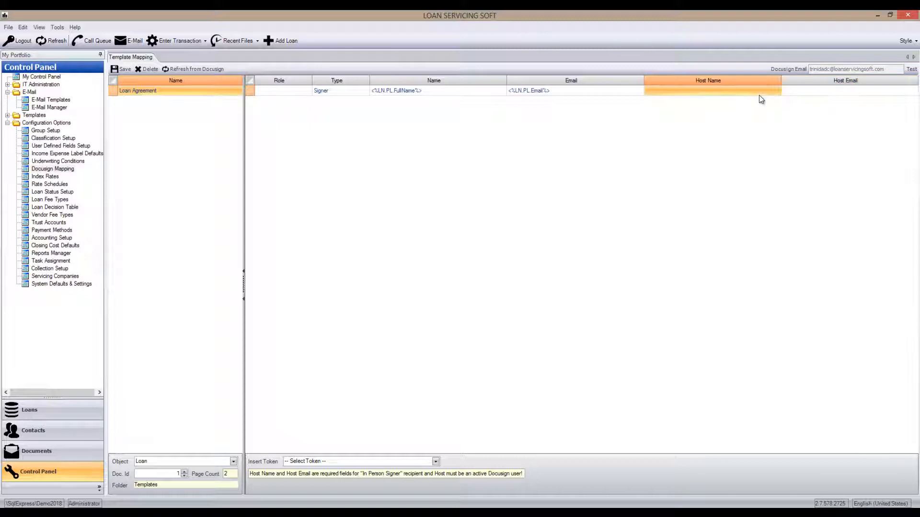
click(121, 70)
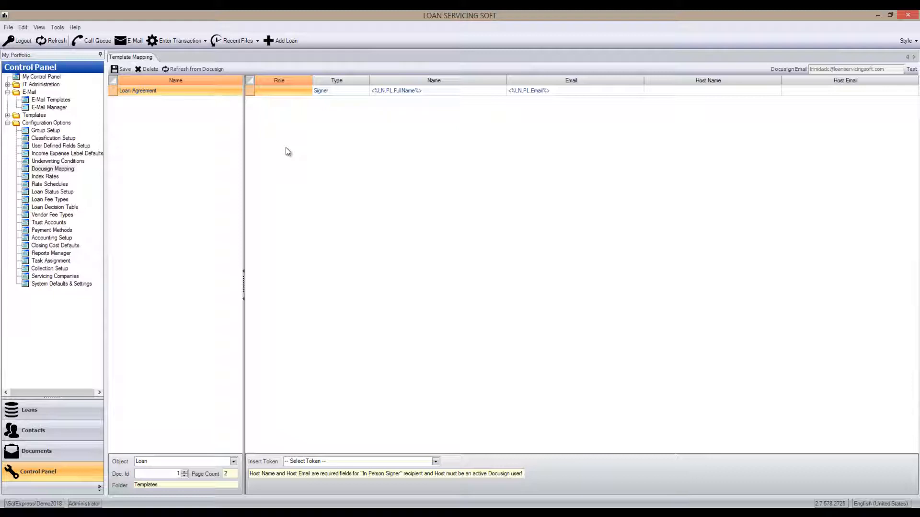
- Open the Reports documents and expand the Custom Reports folder
click(89, 452)
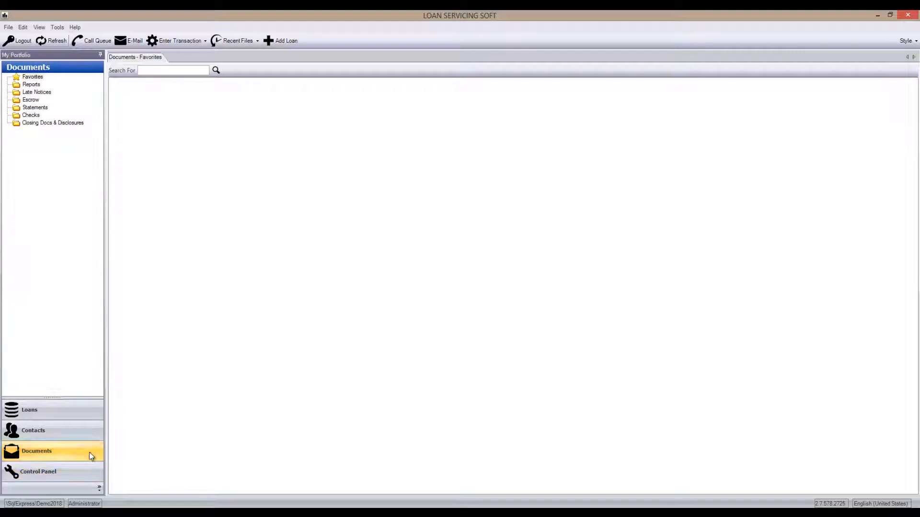
click(31, 85)
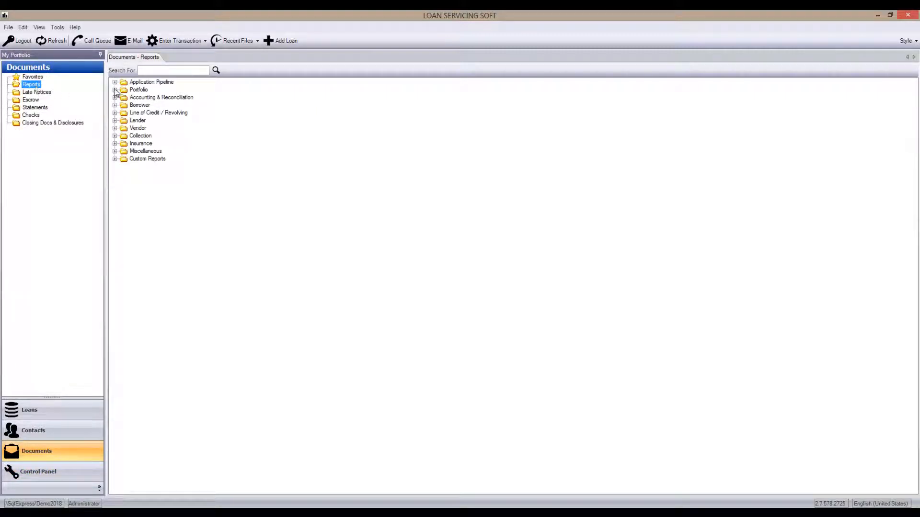
click(115, 159)
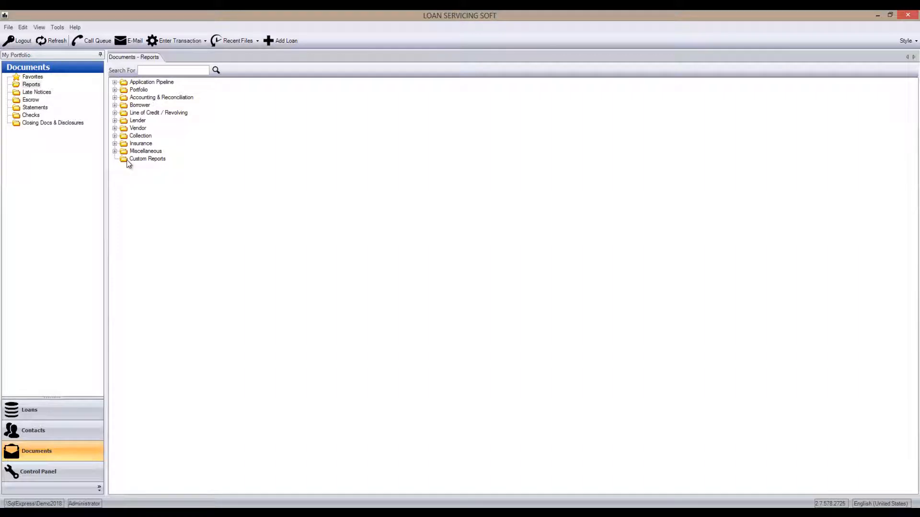
- Switch to DocuSign, open the Loan Agreement template for editing, preview pLoanAgreement.doc, and return to Loan Servicing Soft
click(172, 467)
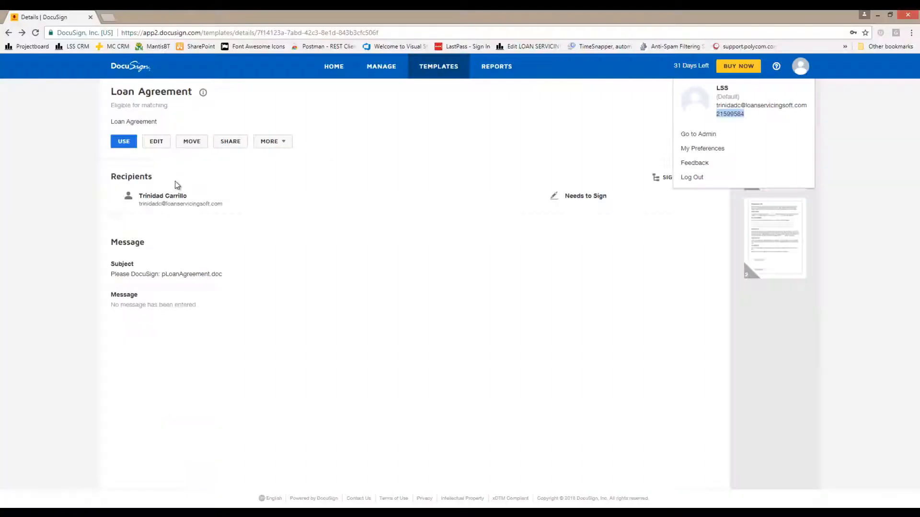
click(162, 145)
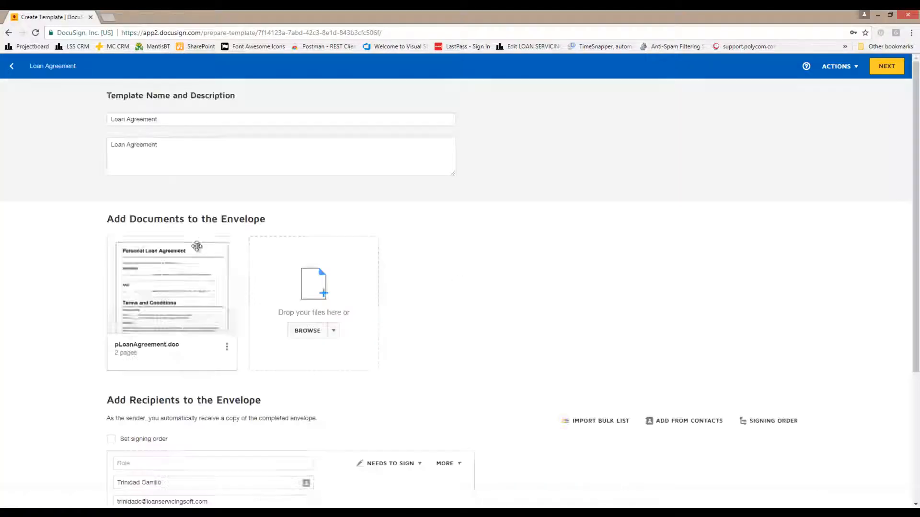
click(177, 284)
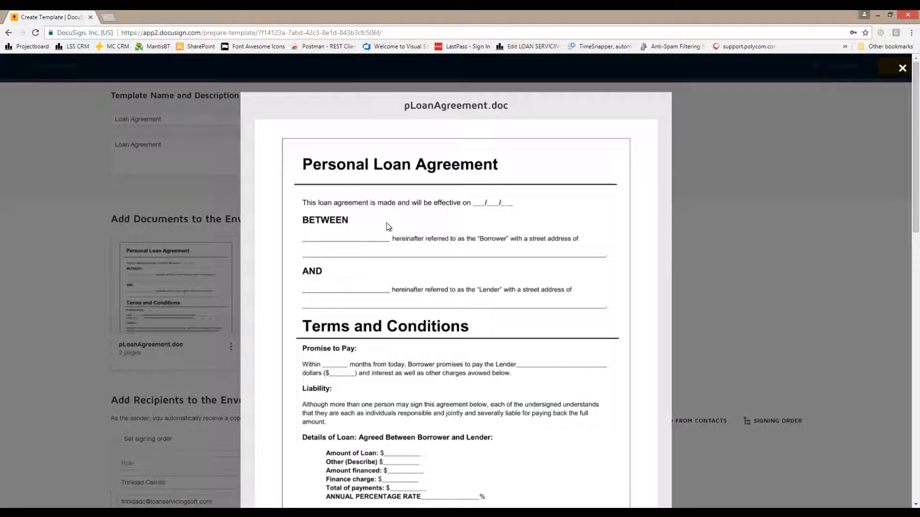
scroll(388, 259, down, 15)
scroll(385, 269, up, 6)
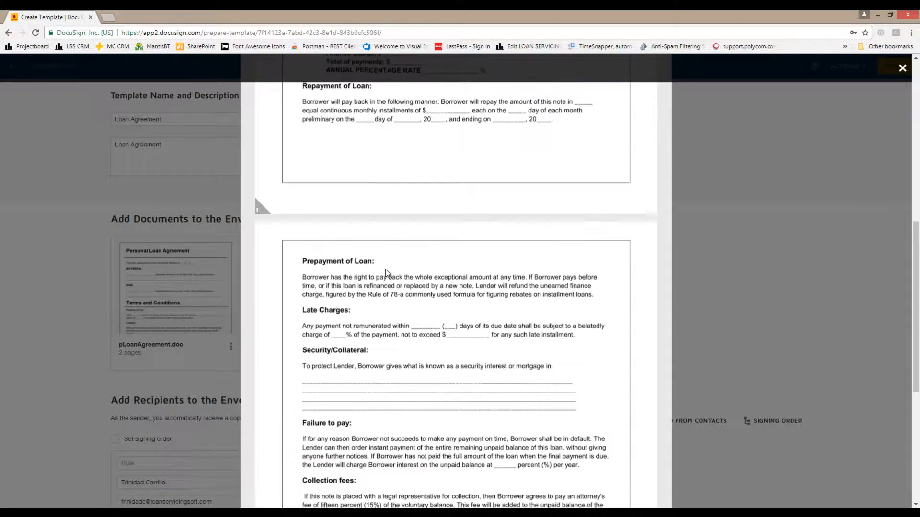
scroll(385, 271, up, 8)
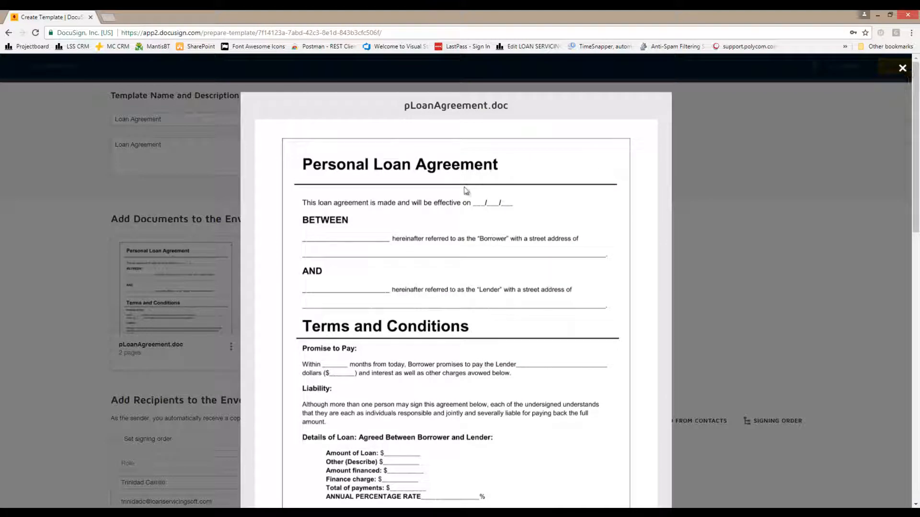
click(903, 68)
mouse_move(185, 311)
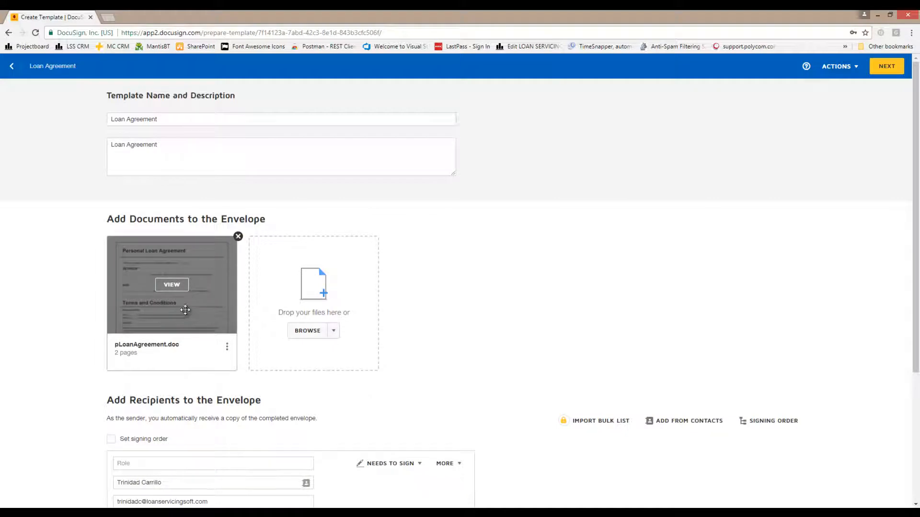
click(363, 513)
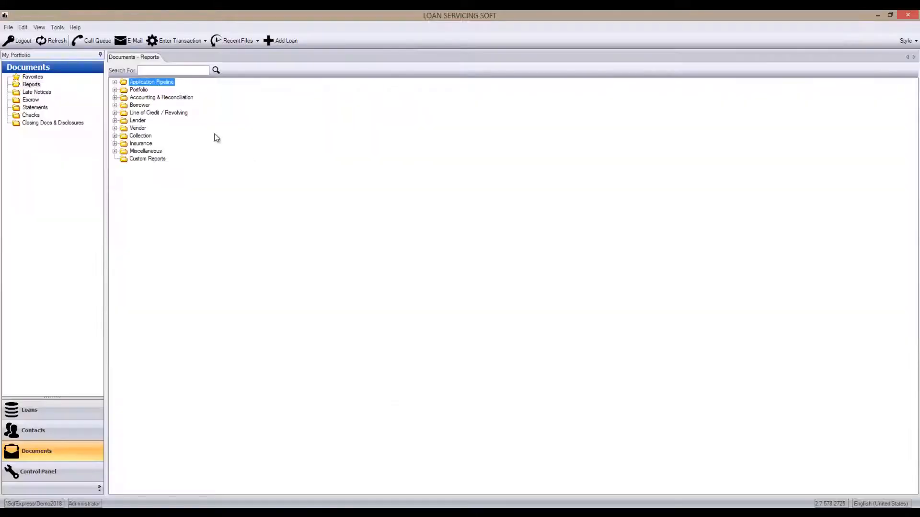
- Open the Borrower folder's Welcome Letter report, maximize it, select the second loan in the loan search, and run the report
click(115, 105)
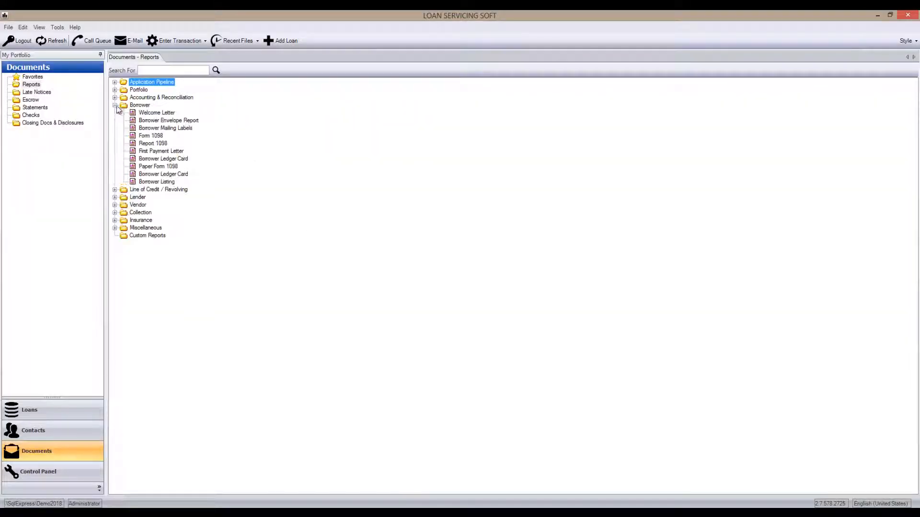
double_click(154, 114)
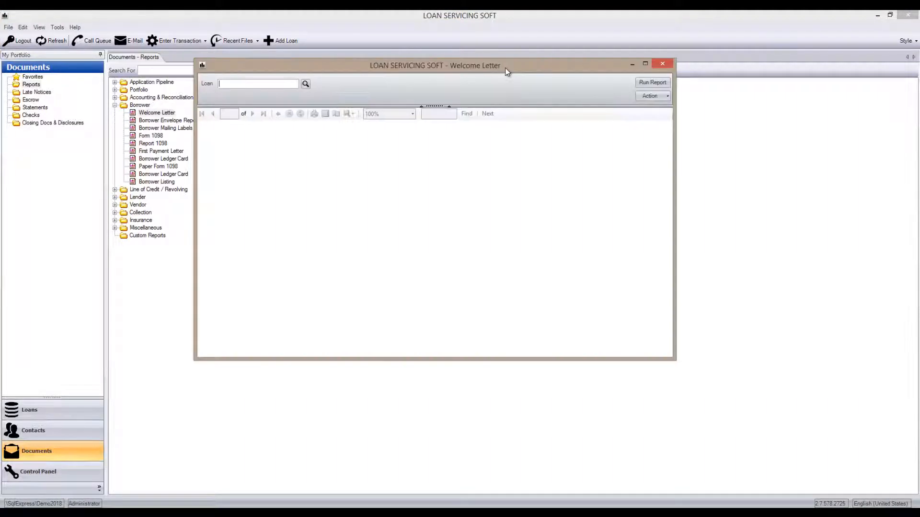
double_click(505, 68)
click(108, 33)
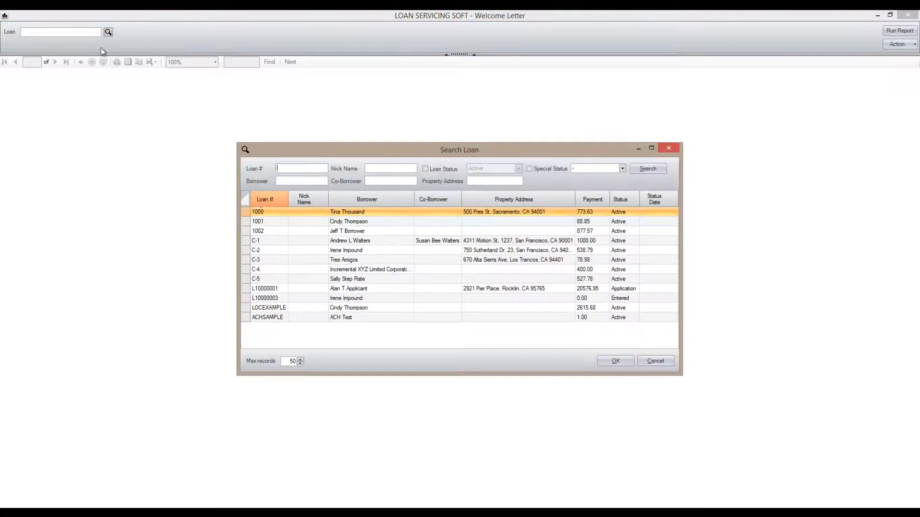
double_click(314, 220)
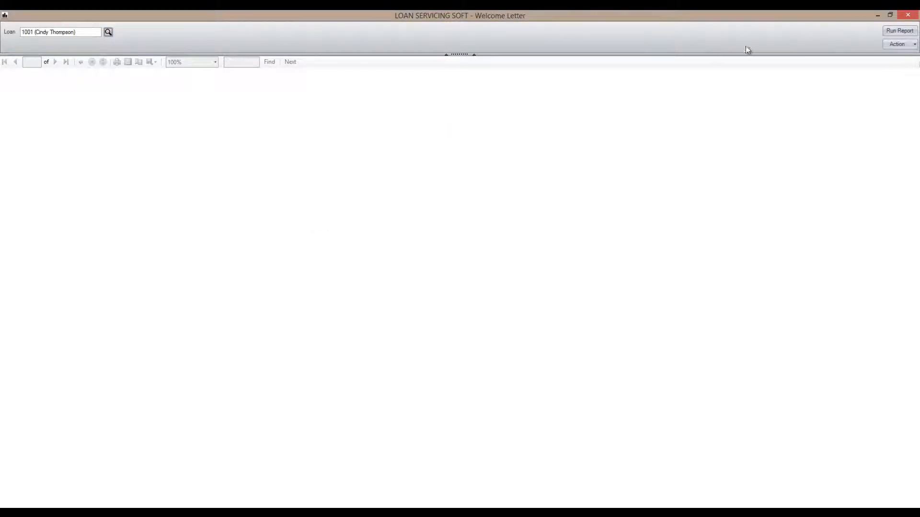
click(892, 31)
- Start sending the Welcome Letter with DocuSign using the Loan Agreement envelope template, and view the attached PDF document
click(893, 43)
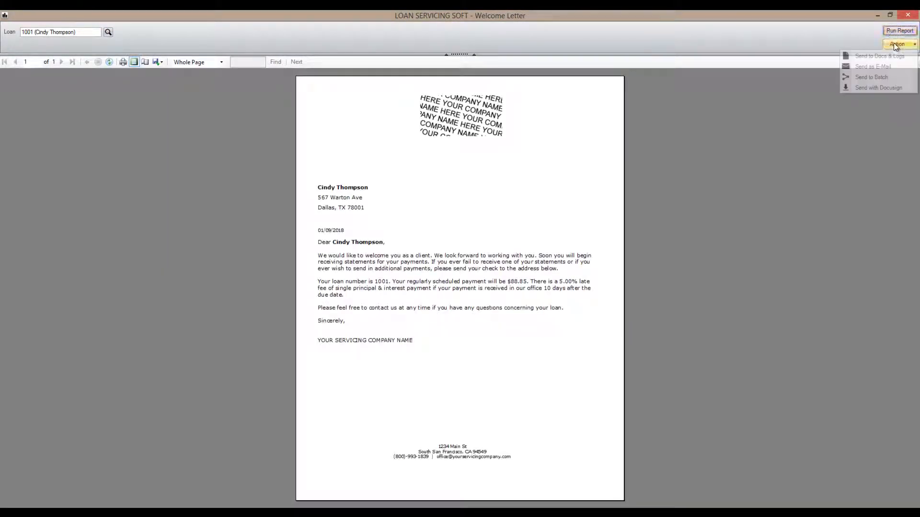
click(878, 89)
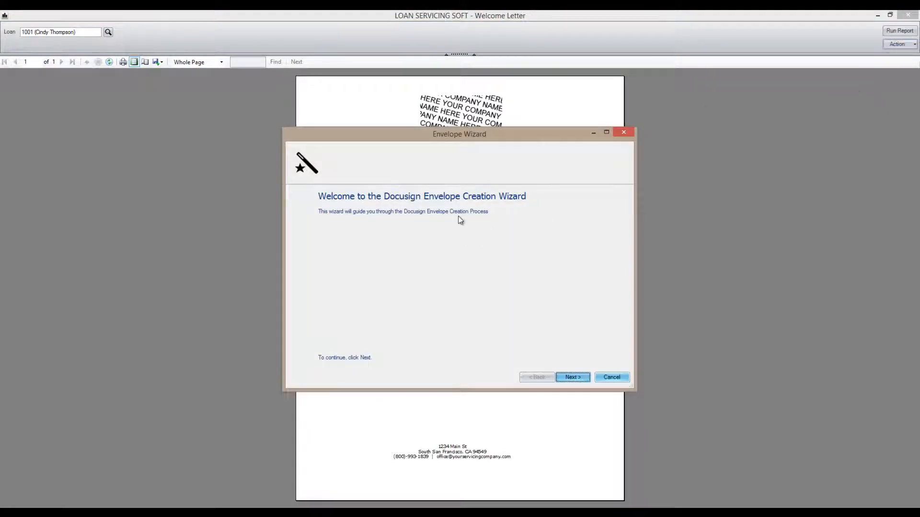
click(565, 378)
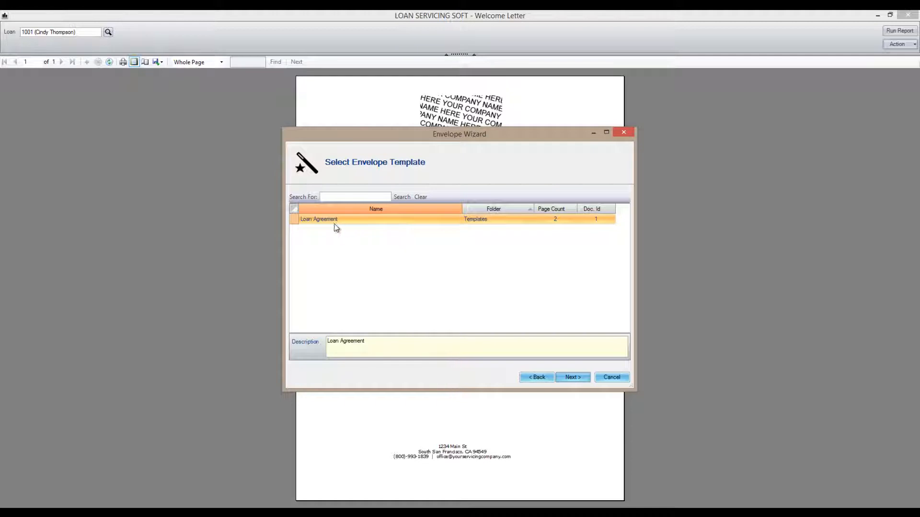
click(567, 377)
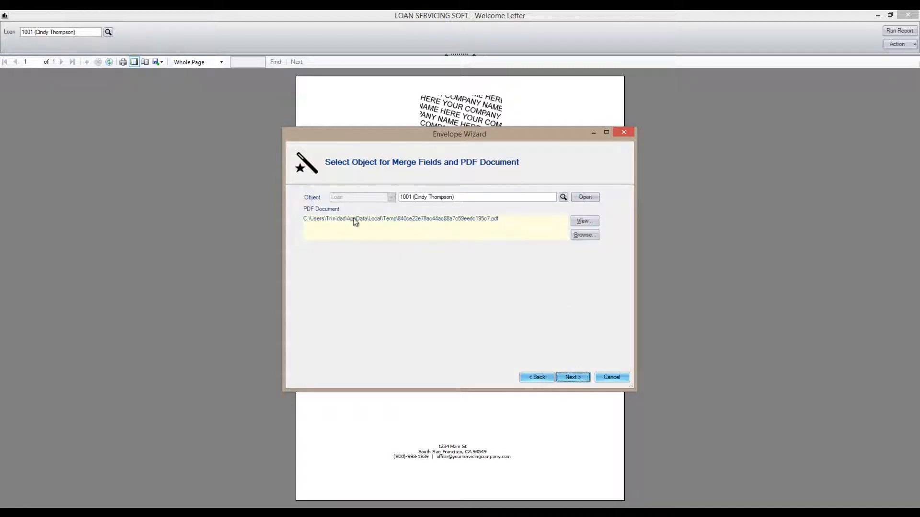
click(584, 221)
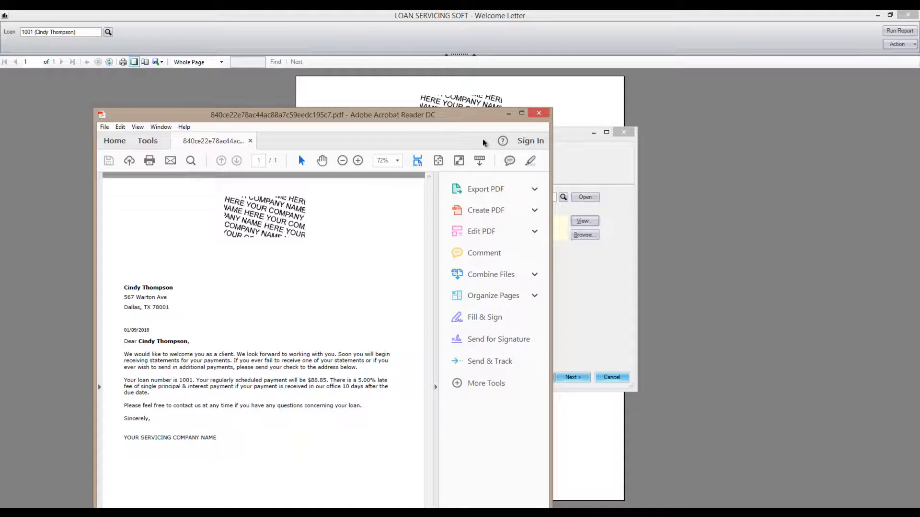
click(539, 114)
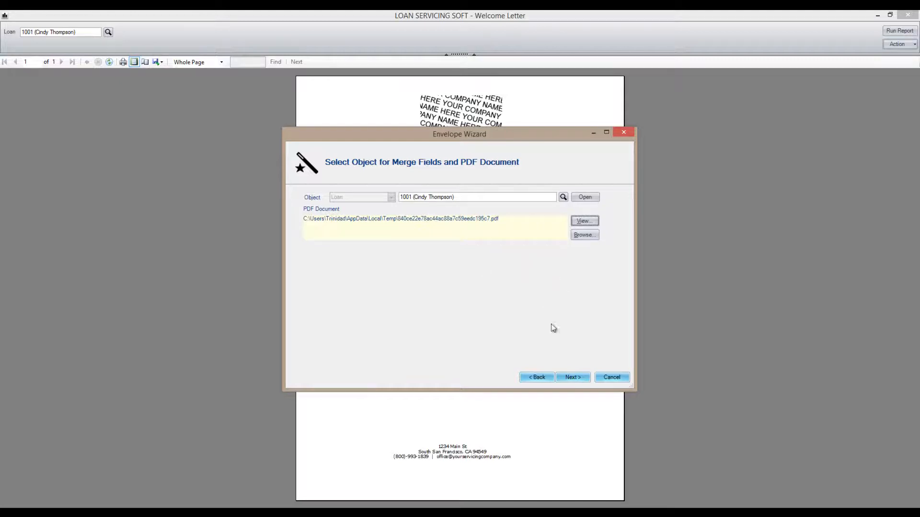
- Return to the start of the DocuSign Envelope Wizard and cancel the envelope creation
click(540, 377)
click(539, 377)
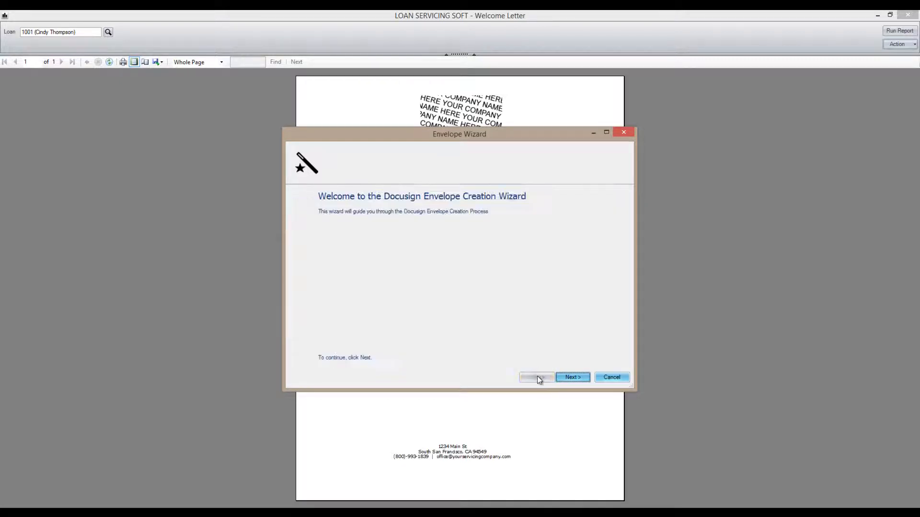
click(607, 377)
click(388, 250)
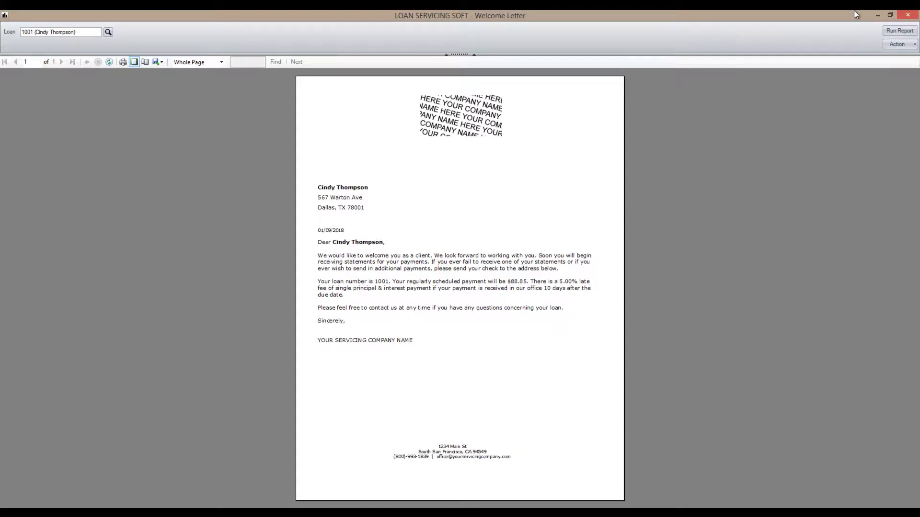
- Check the send options available for the Welcome Letter report and close the report
click(895, 45)
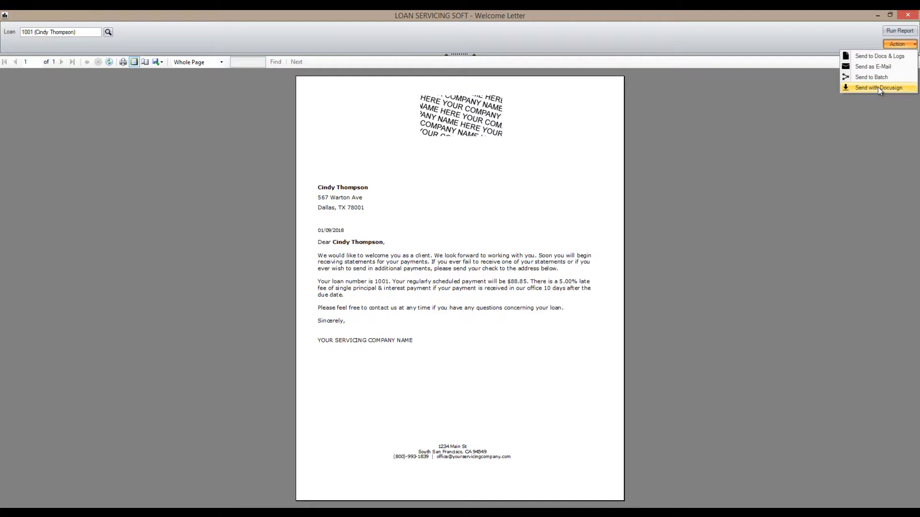
click(796, 41)
click(905, 17)
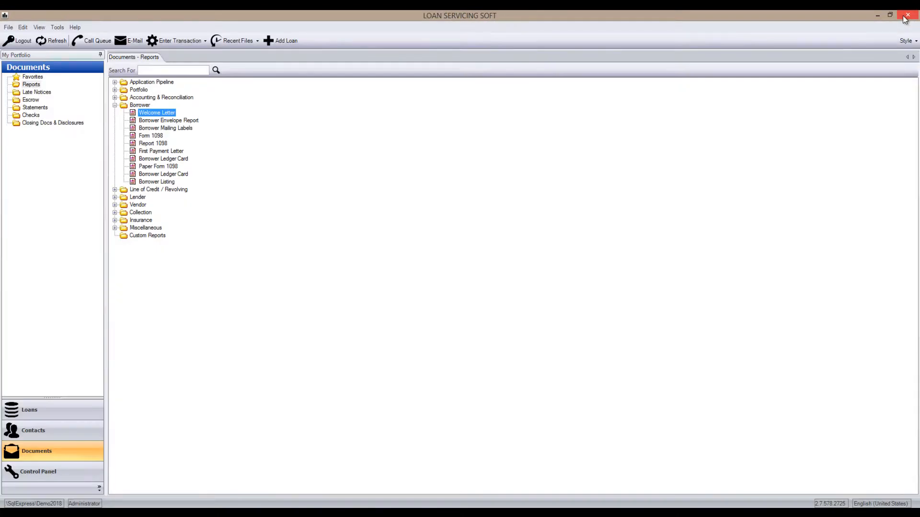
- Show the list of all loan files and switch to the Control Panel
click(58, 411)
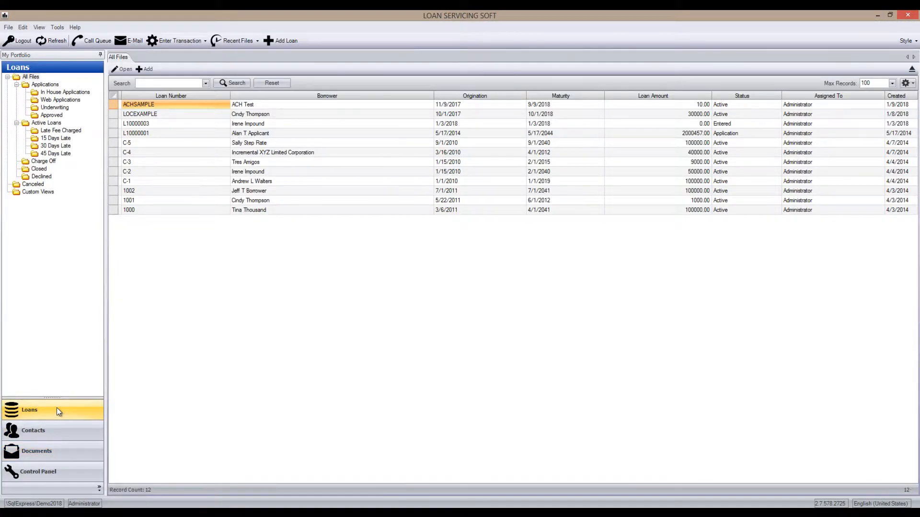
click(48, 472)
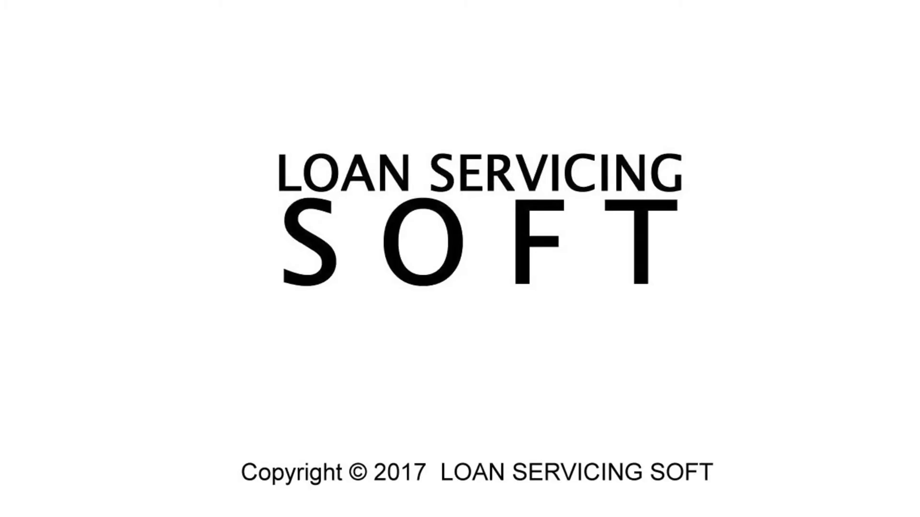